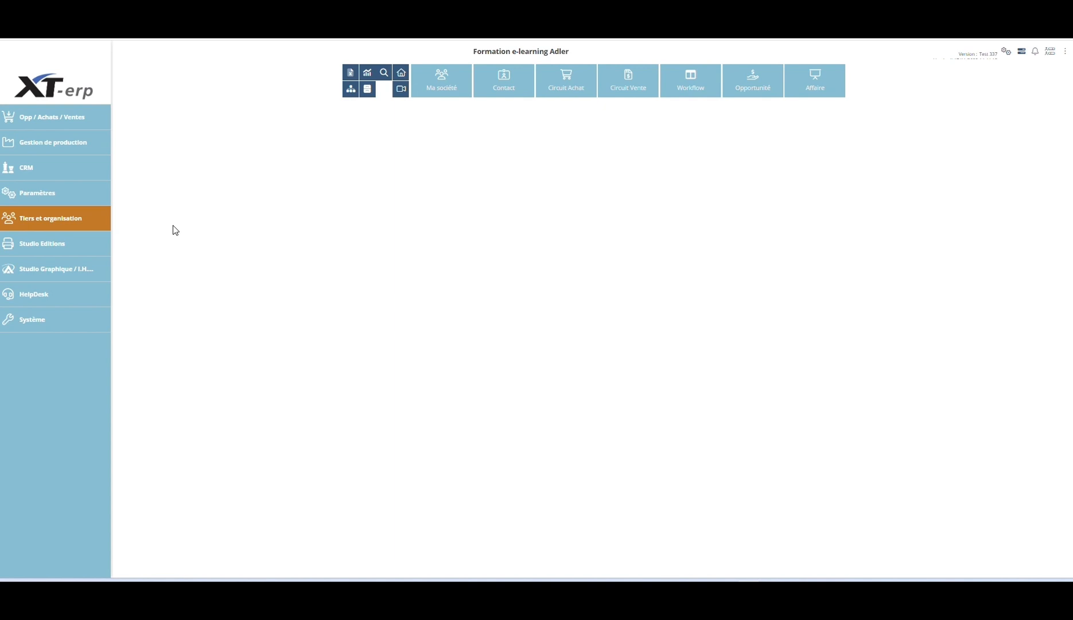
Step: Open the XT-Talk profiles under Tiers et organisation and start creating a new profile
{"action": "left_click", "coordinate": [33, 218]}
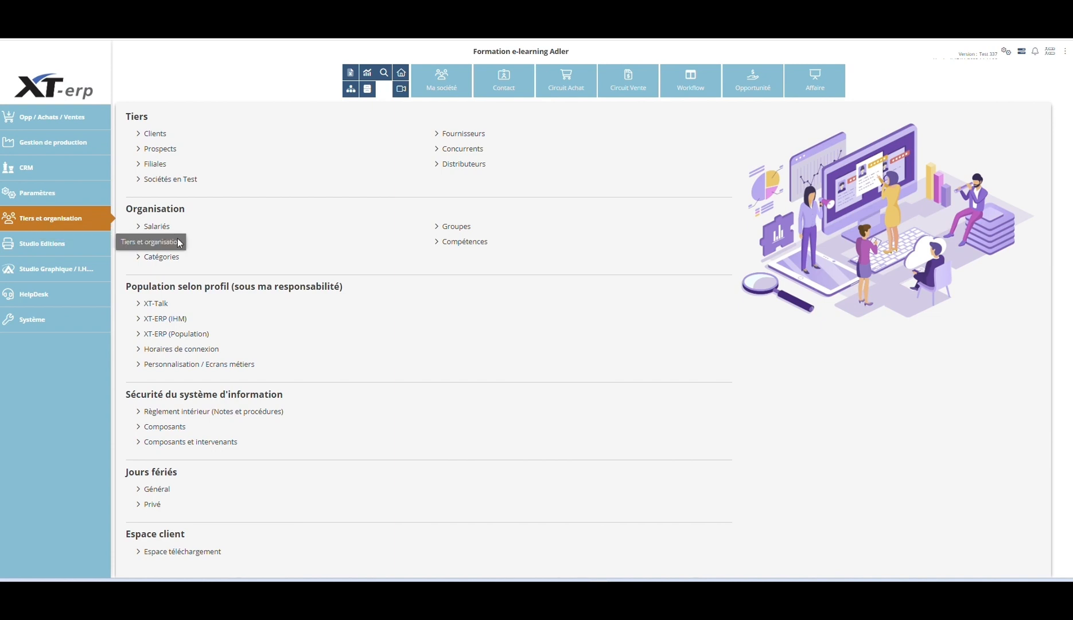
{"action": "left_click", "coordinate": [149, 305]}
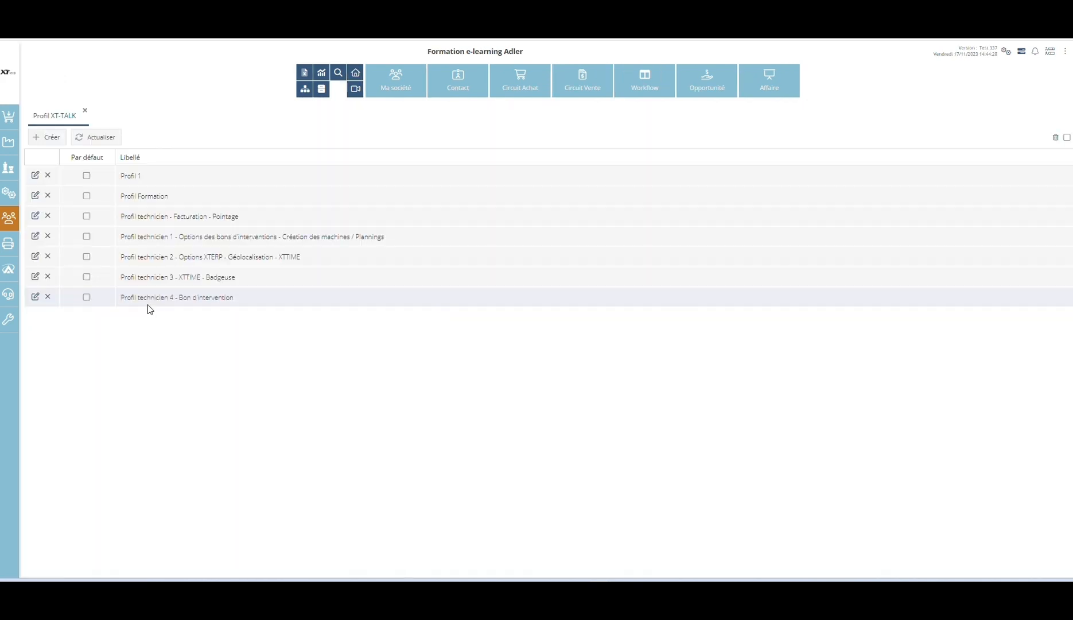
{"action": "left_click", "coordinate": [47, 138]}
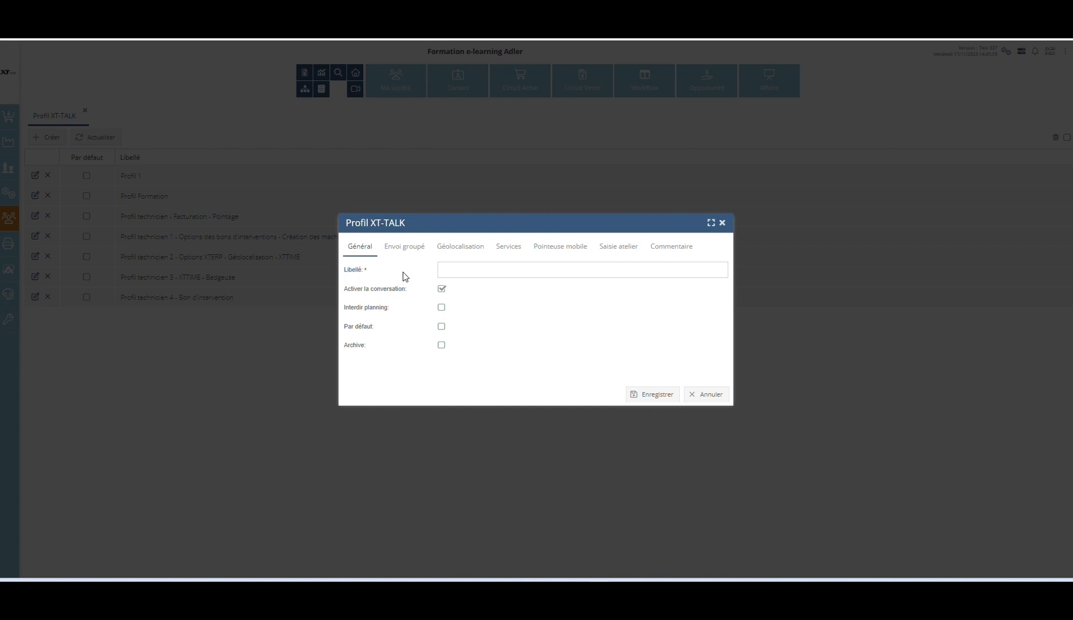
Step: Enable geolocation both during clock-ins and in general for the new profile, and open its Services settings
{"action": "left_click", "coordinate": [401, 253]}
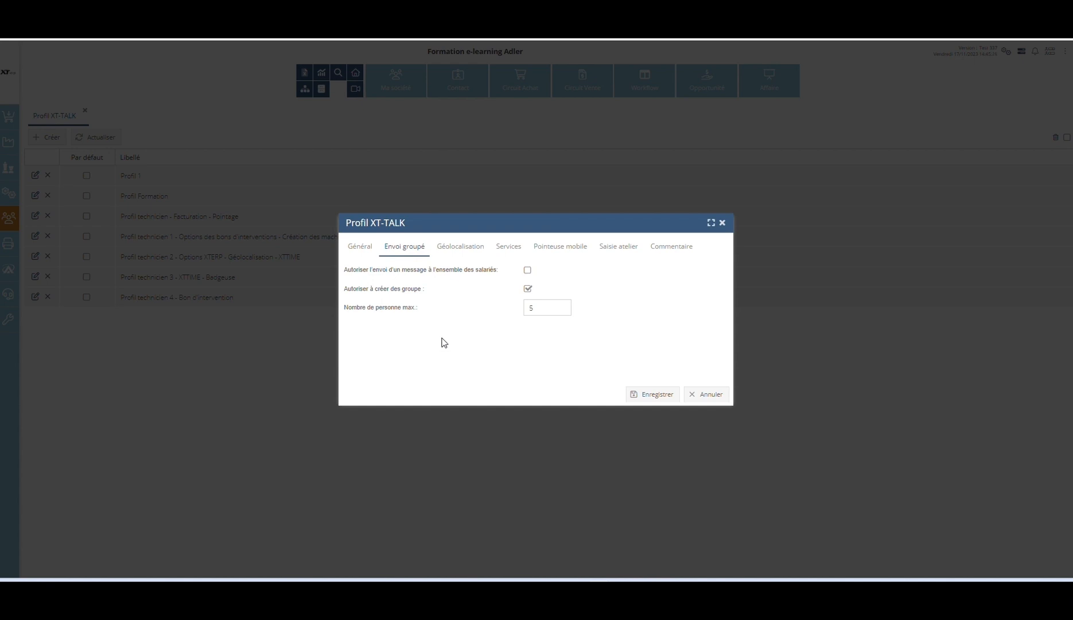
{"action": "left_click", "coordinate": [438, 249]}
{"action": "left_click", "coordinate": [527, 270]}
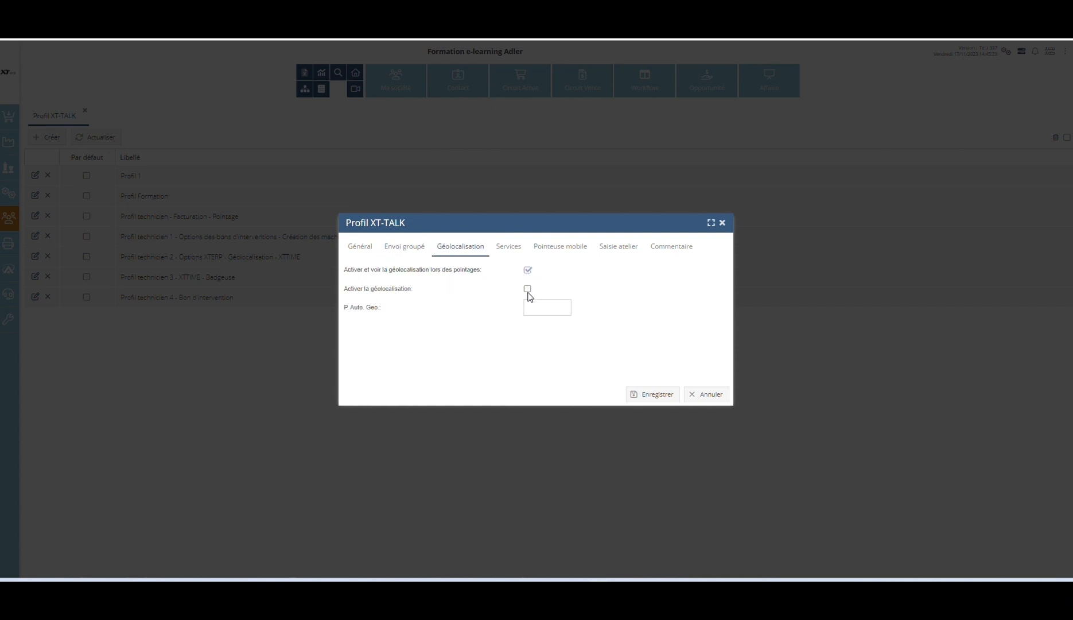
{"action": "left_click", "coordinate": [528, 291]}
{"action": "left_click", "coordinate": [509, 247]}
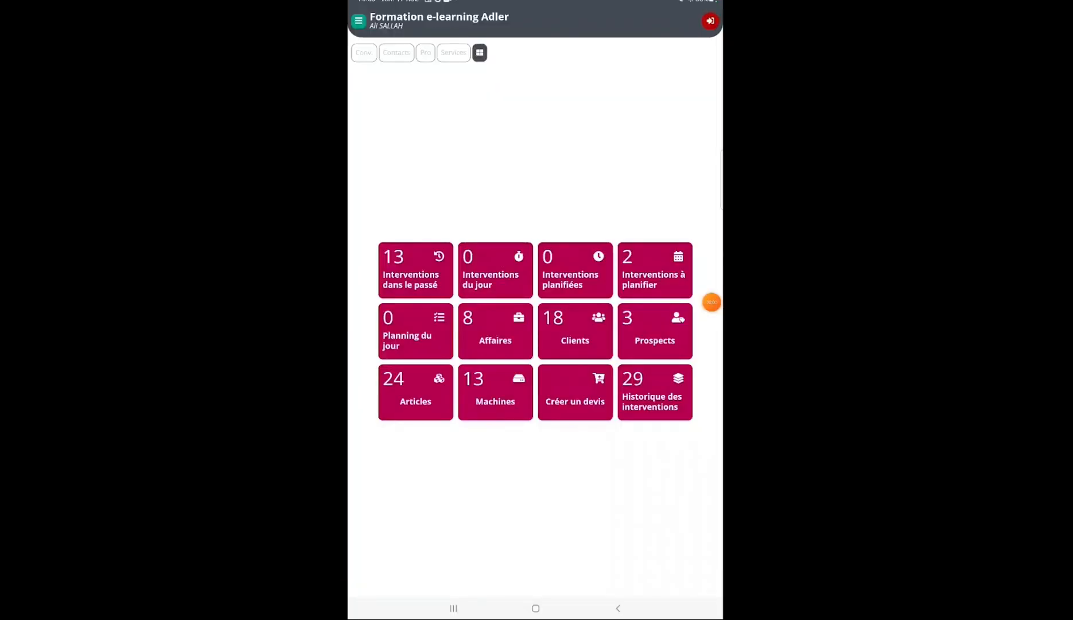
Step: Switch to the XT-Talk mobile app and preview the XT-ERP "Ajouter une image" service with its camera capture
{"action": "left_click", "coordinate": [453, 53]}
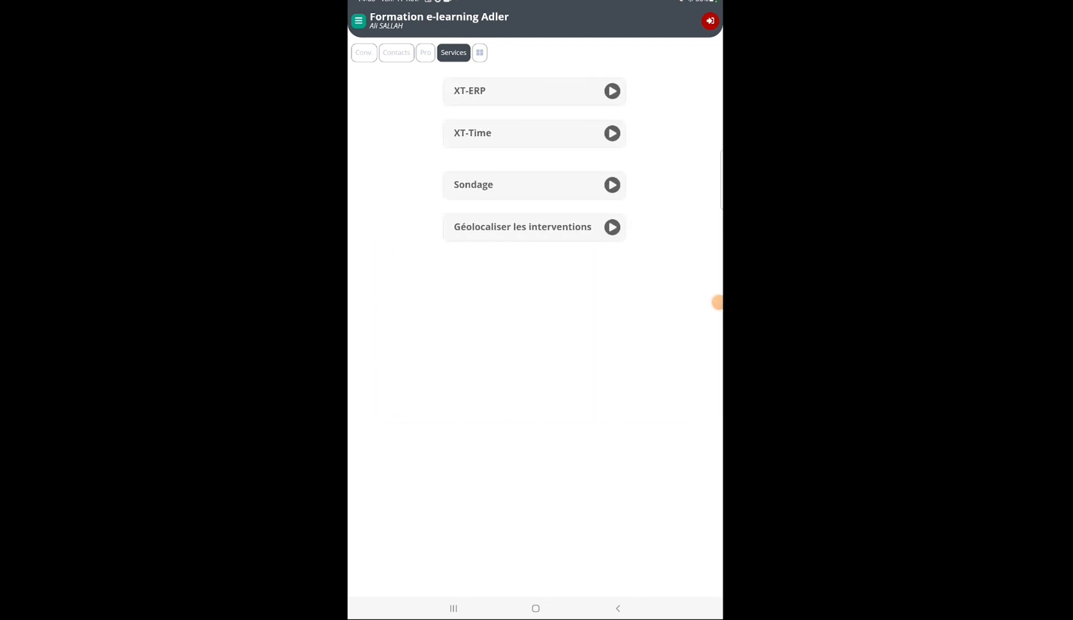
{"action": "left_click", "coordinate": [533, 91]}
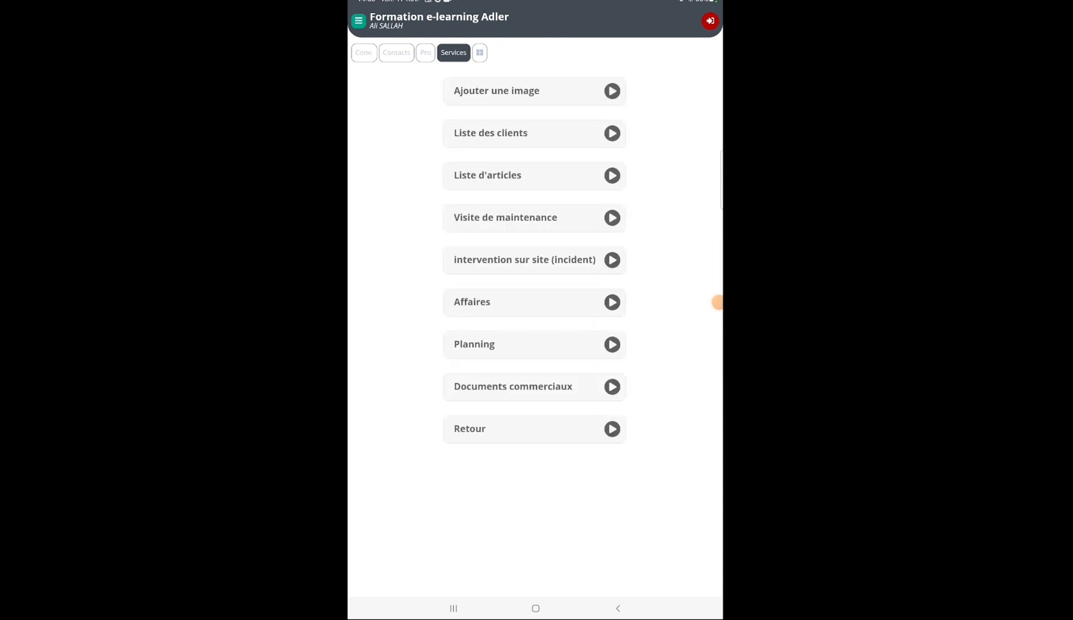
{"action": "left_click", "coordinate": [534, 91]}
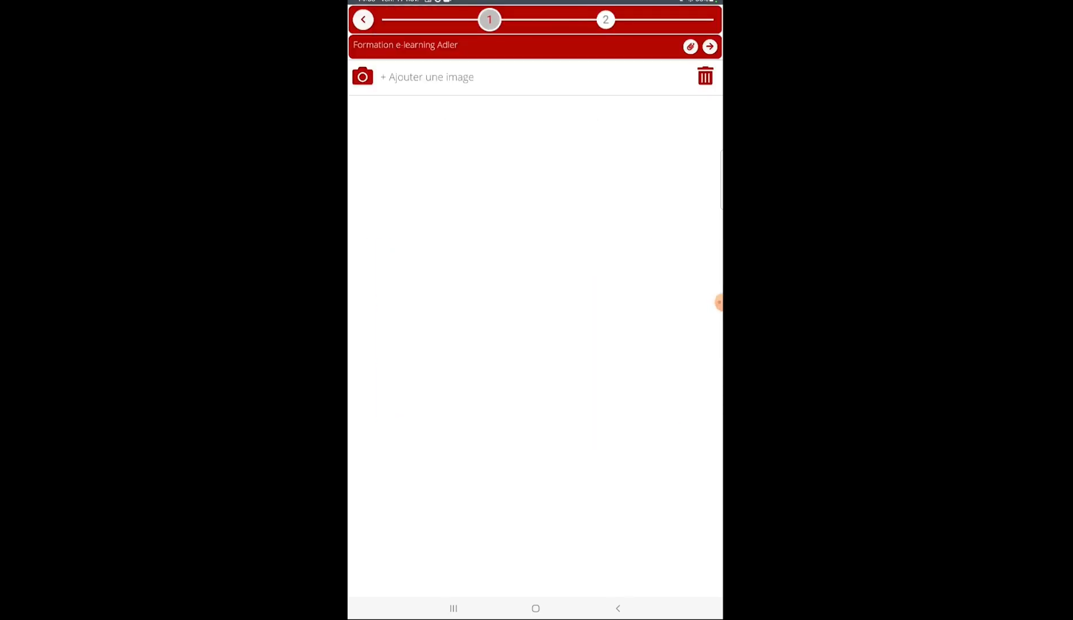
{"action": "left_click", "coordinate": [362, 76]}
{"action": "left_click", "coordinate": [618, 608]}
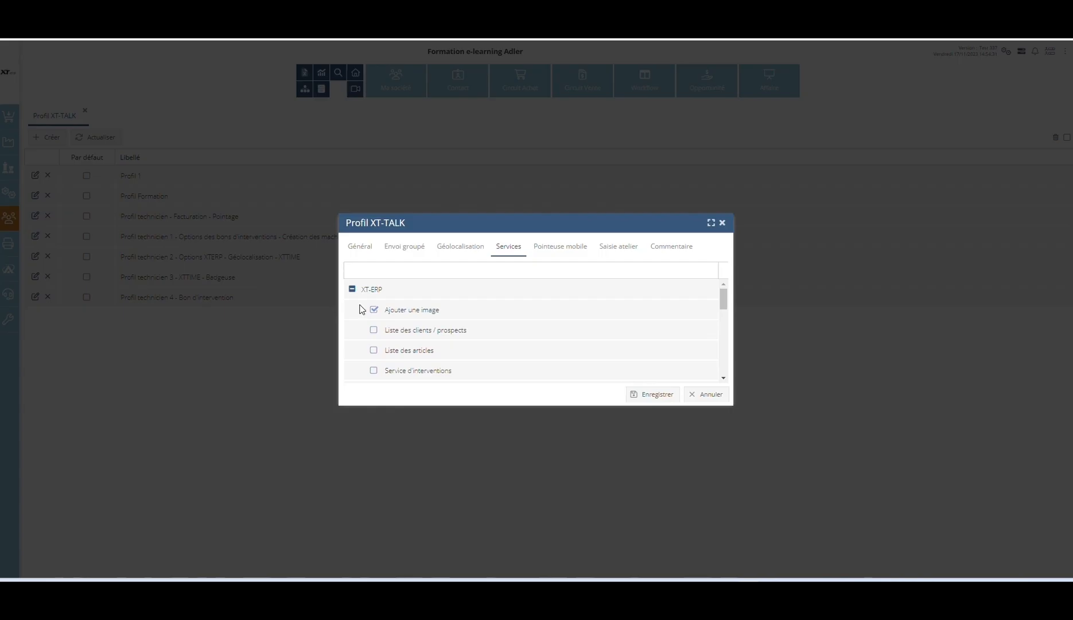
Step: Enable a further service option in the XT-Talk profile and browse the client list in the mobile app
{"action": "left_click", "coordinate": [373, 330]}
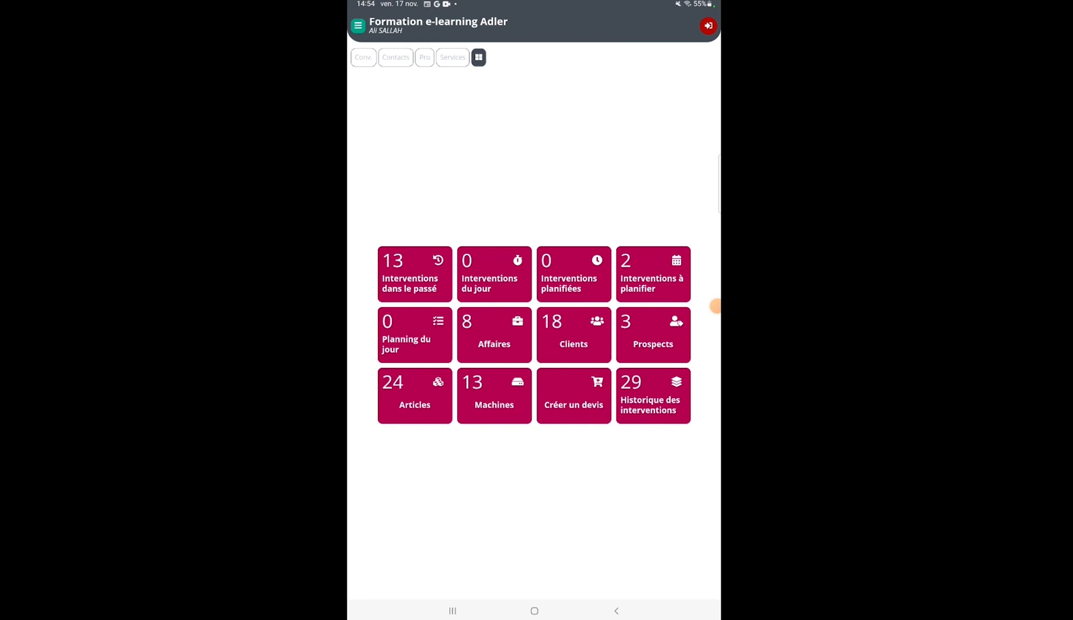
{"action": "left_click", "coordinate": [573, 333]}
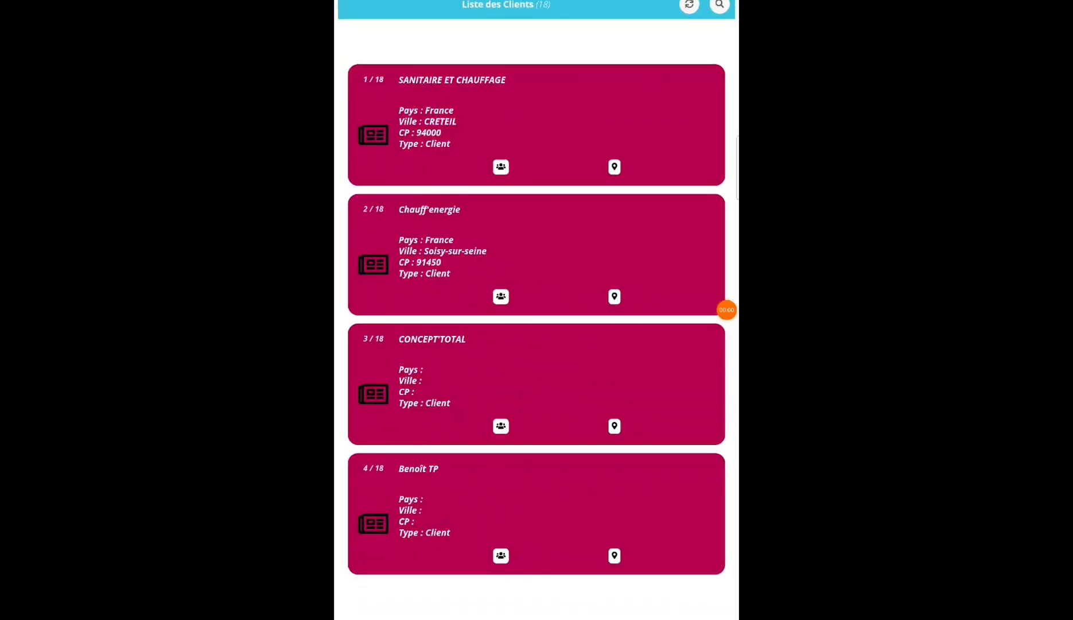
{"action": "scroll", "coordinate": [537, 322], "scroll_direction": "down", "scroll_amount": 2}
{"action": "scroll", "coordinate": [537, 322], "scroll_direction": "down", "scroll_amount": 2}
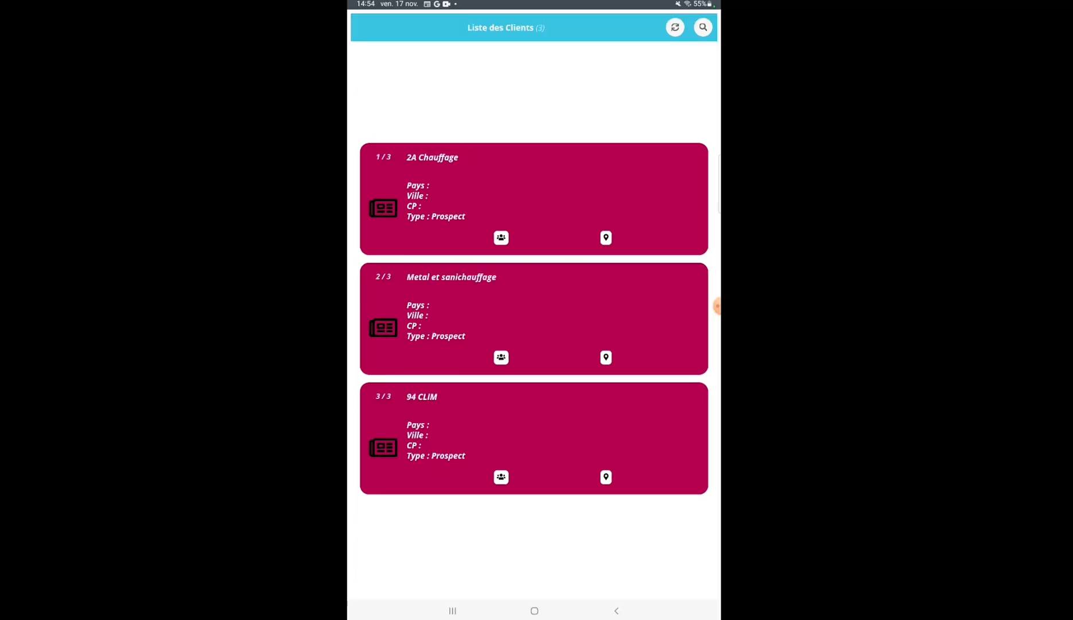
{"action": "left_click", "coordinate": [617, 610]}
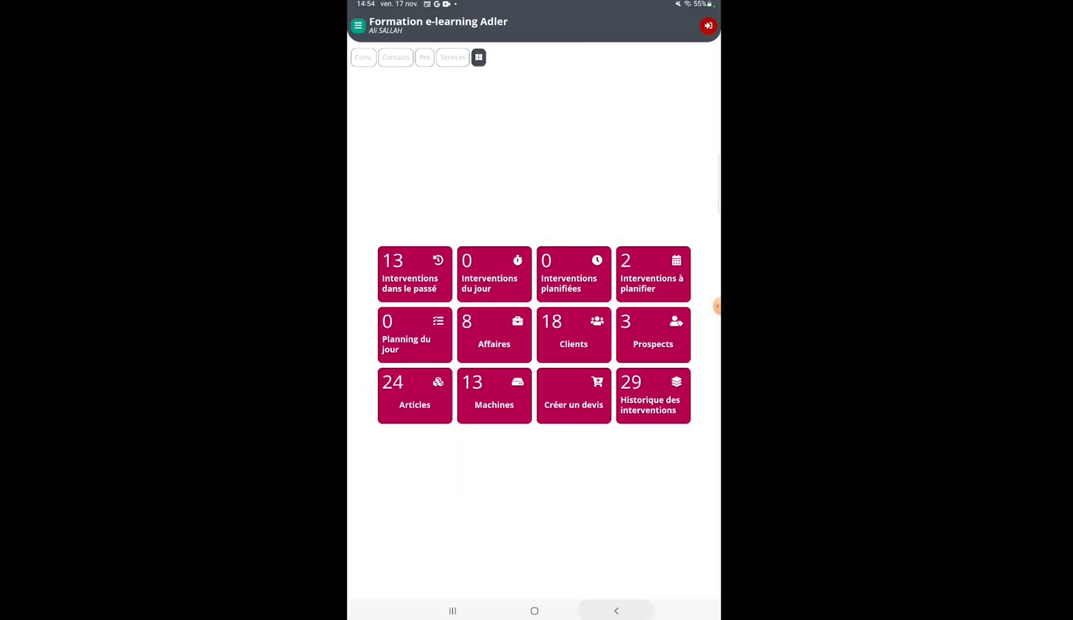
Step: View the Affaires list in the mobile app, enable another profile service option and check an article's sale price details
{"action": "left_click", "coordinate": [494, 335]}
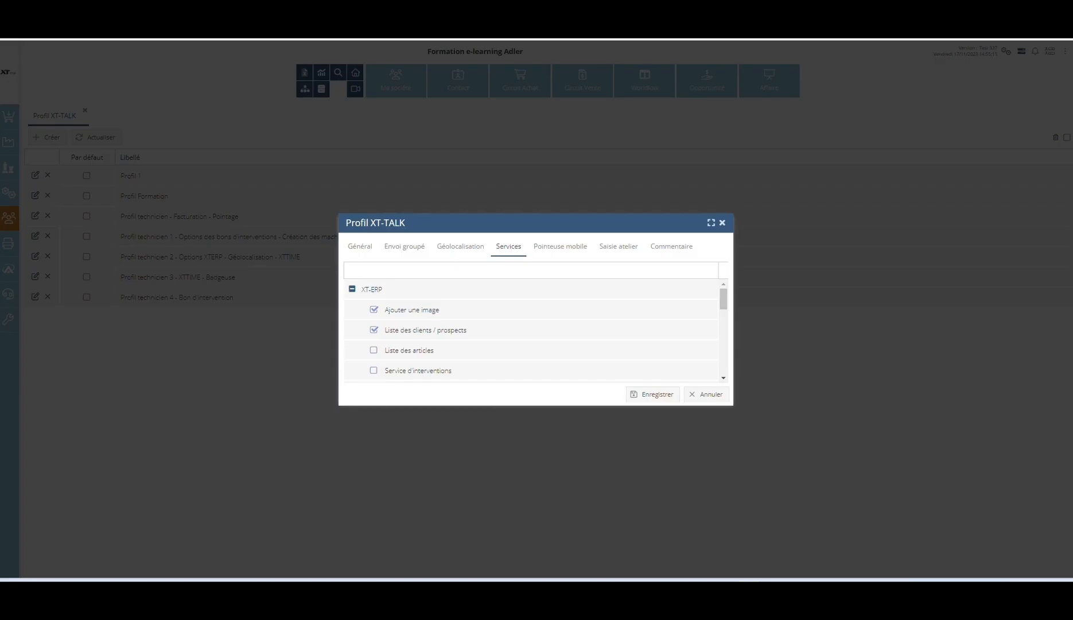
{"action": "left_click", "coordinate": [374, 350]}
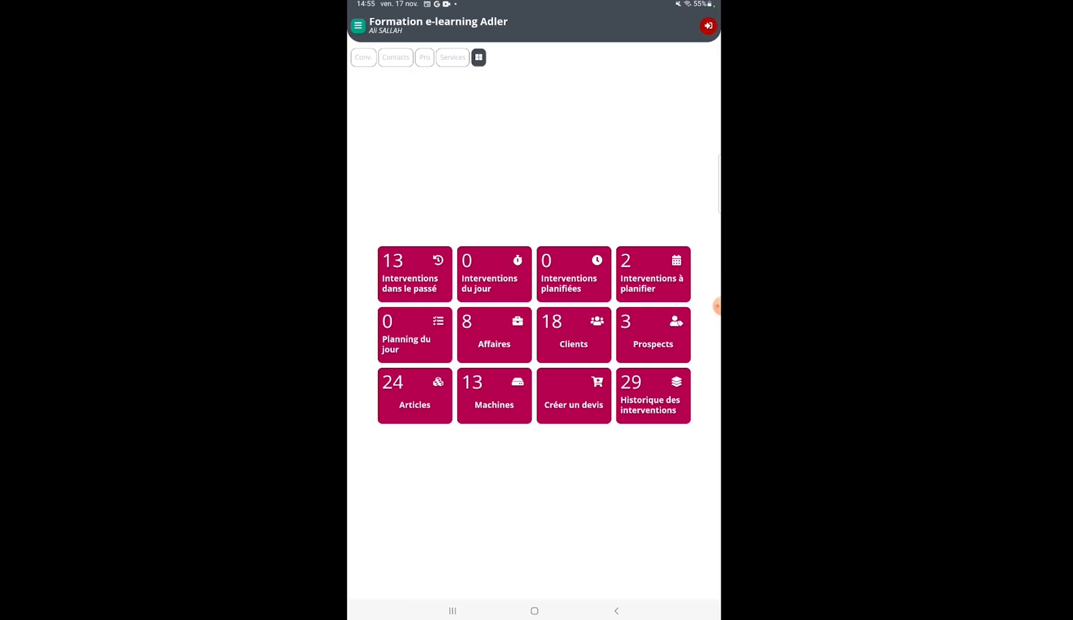
{"action": "left_click", "coordinate": [415, 396]}
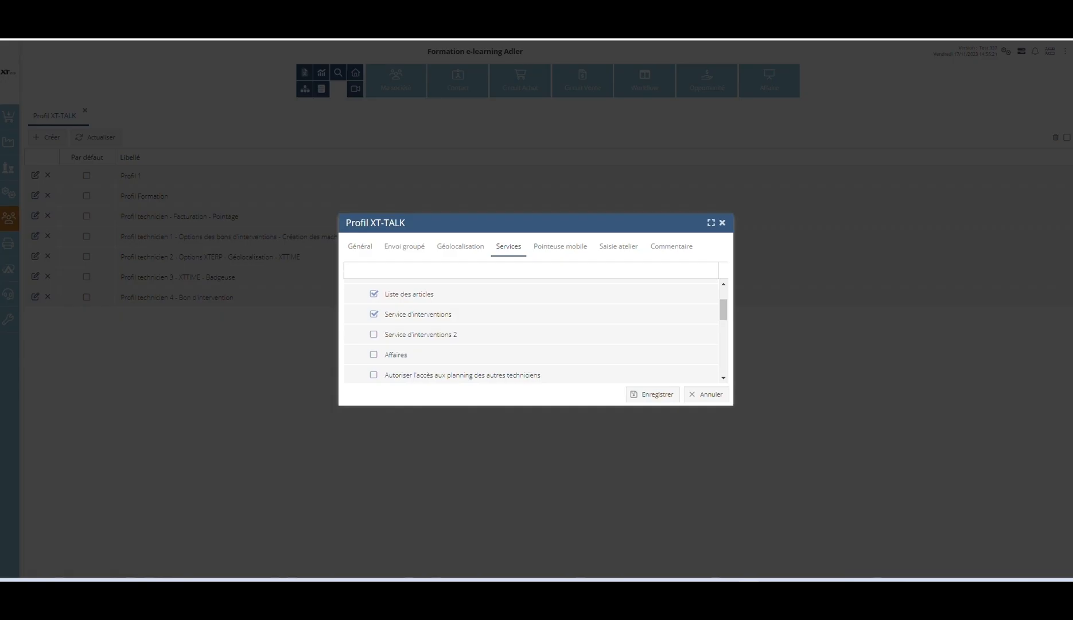
Step: Enable another profile service option and open "intervention sur site (incident)" from the mobile app's XT-ERP services
{"action": "left_click", "coordinate": [374, 314]}
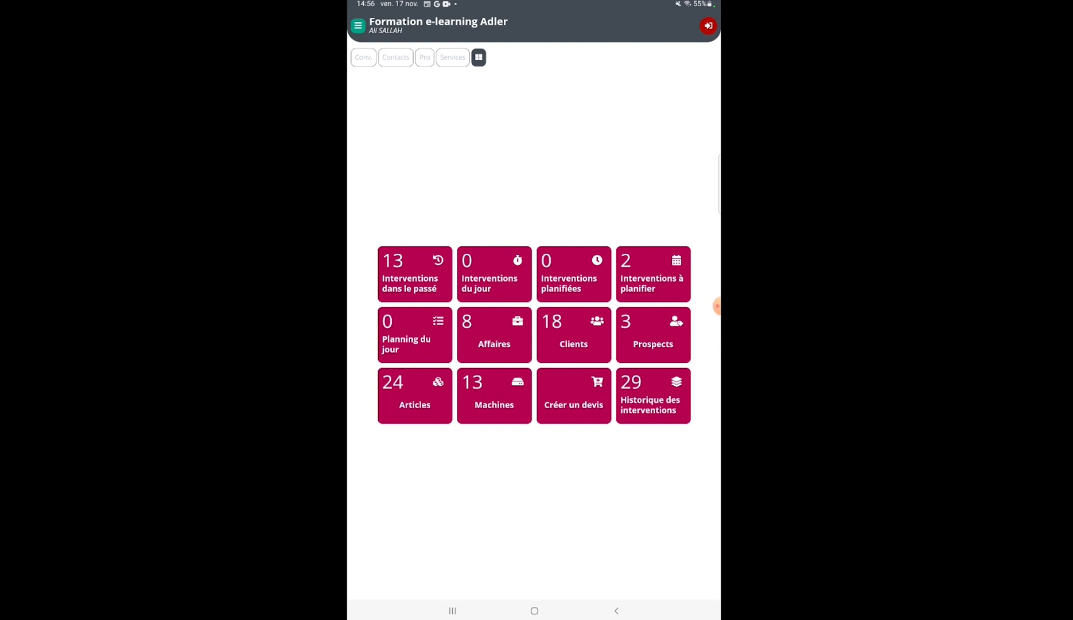
{"action": "left_click", "coordinate": [452, 57]}
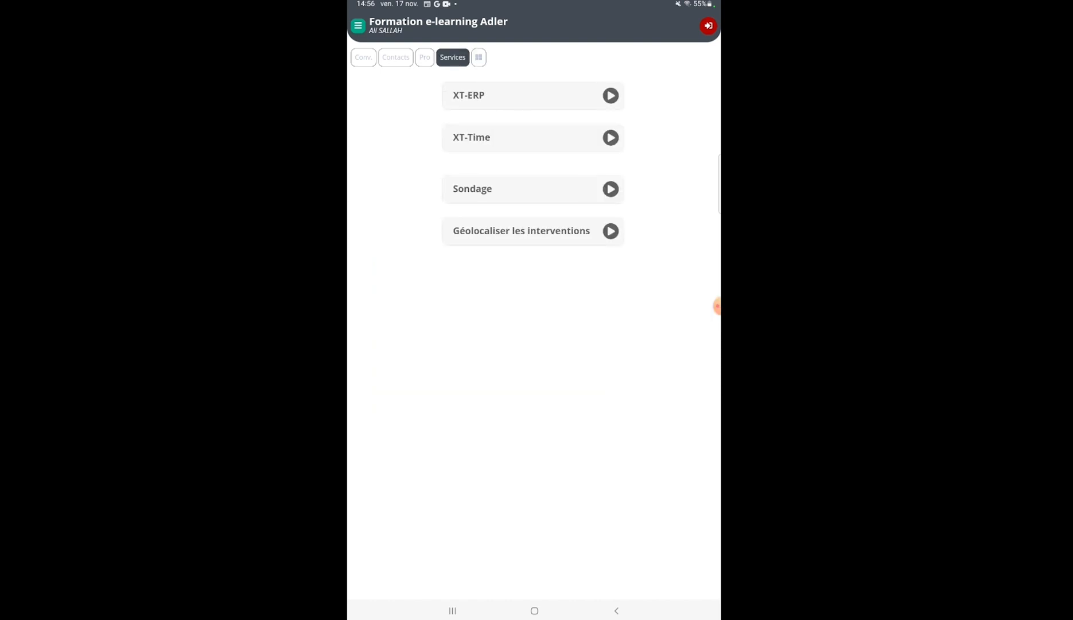
{"action": "left_click", "coordinate": [532, 95]}
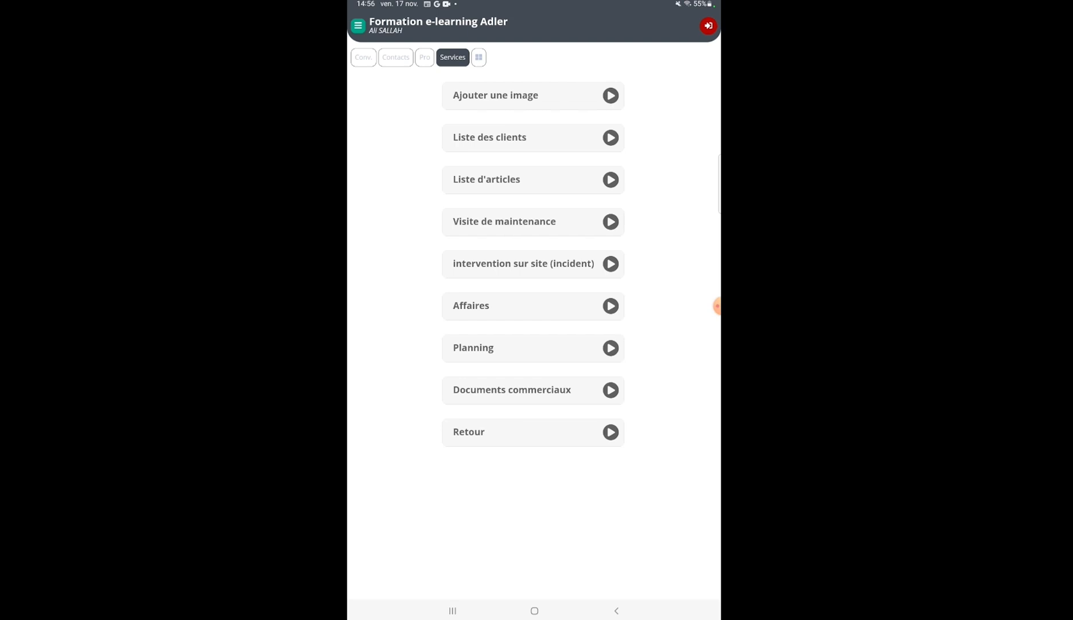
{"action": "left_click", "coordinate": [532, 264]}
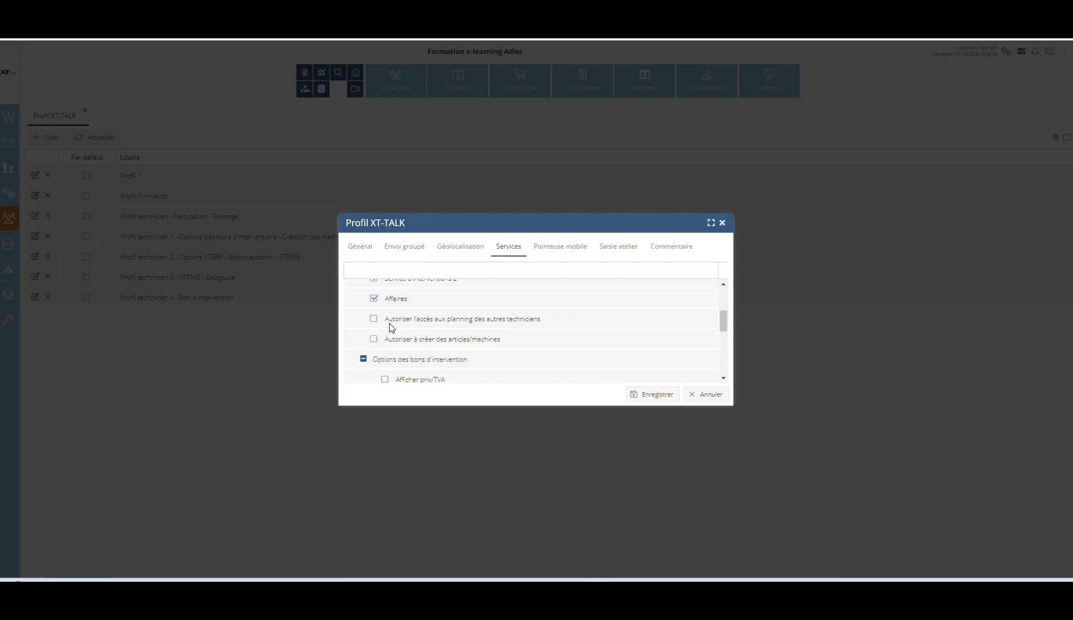
Step: Enable a further profile service option and view the monthly planning from the mobile app's XT-ERP services
{"action": "left_click", "coordinate": [374, 318]}
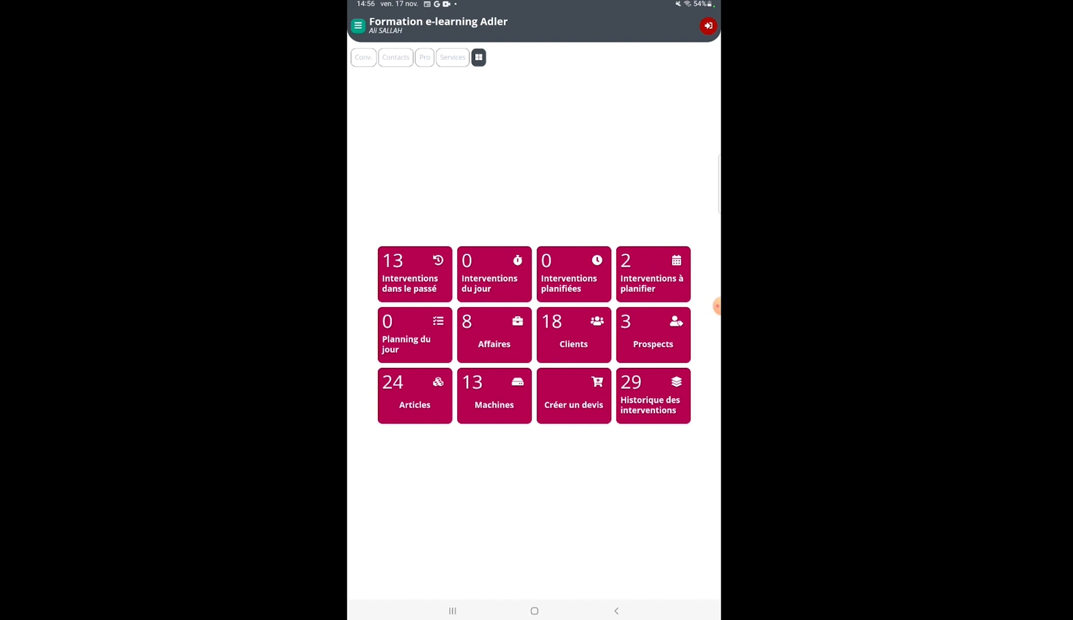
{"action": "left_click", "coordinate": [453, 57]}
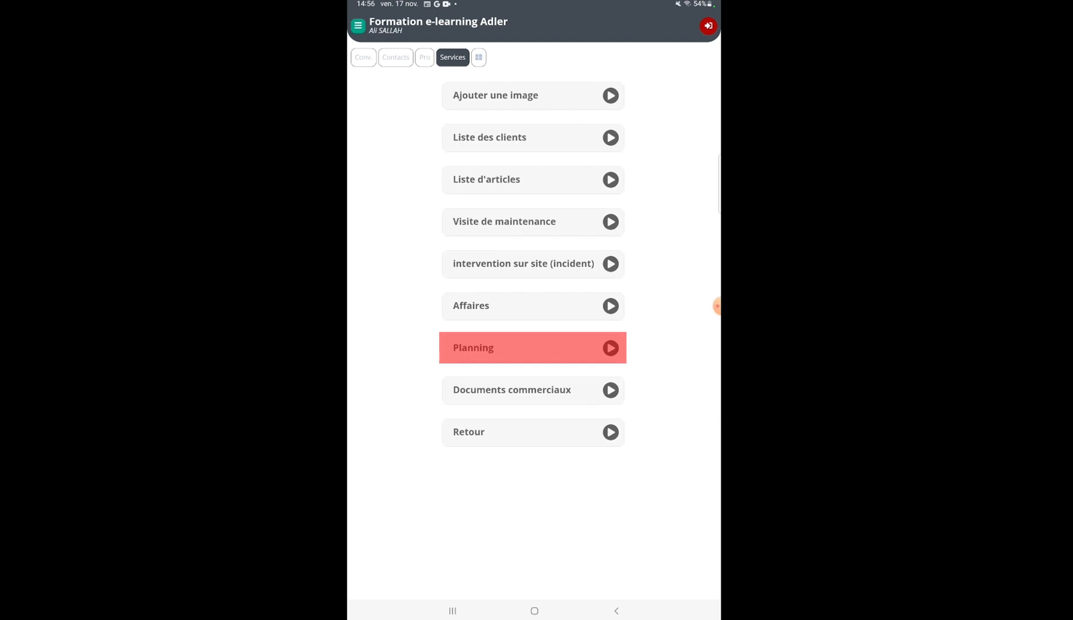
{"action": "left_click", "coordinate": [532, 348]}
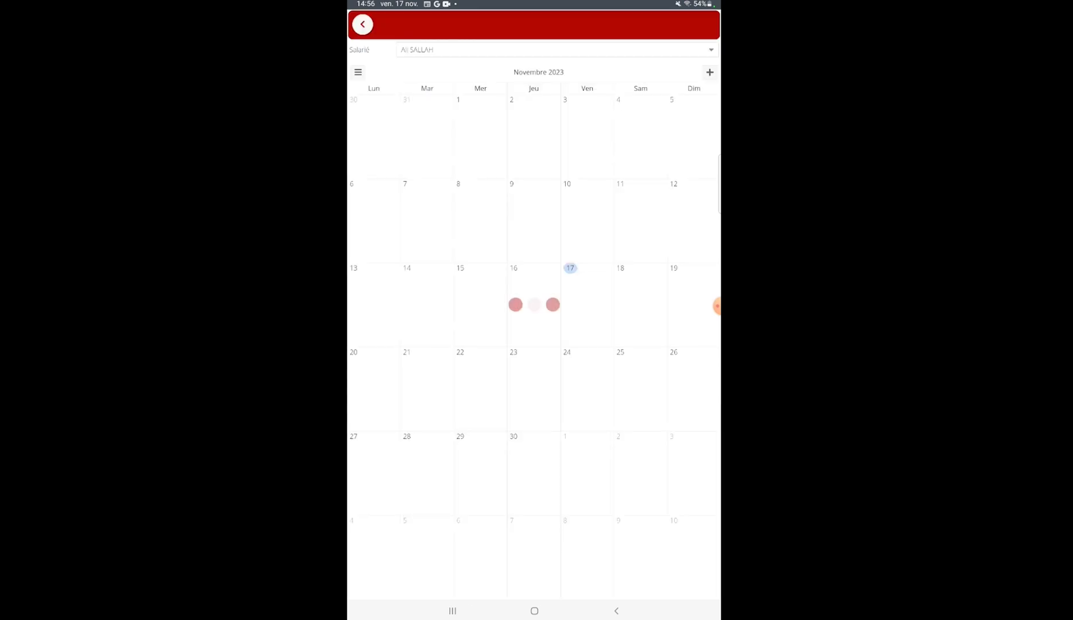
{"action": "left_click", "coordinate": [363, 24]}
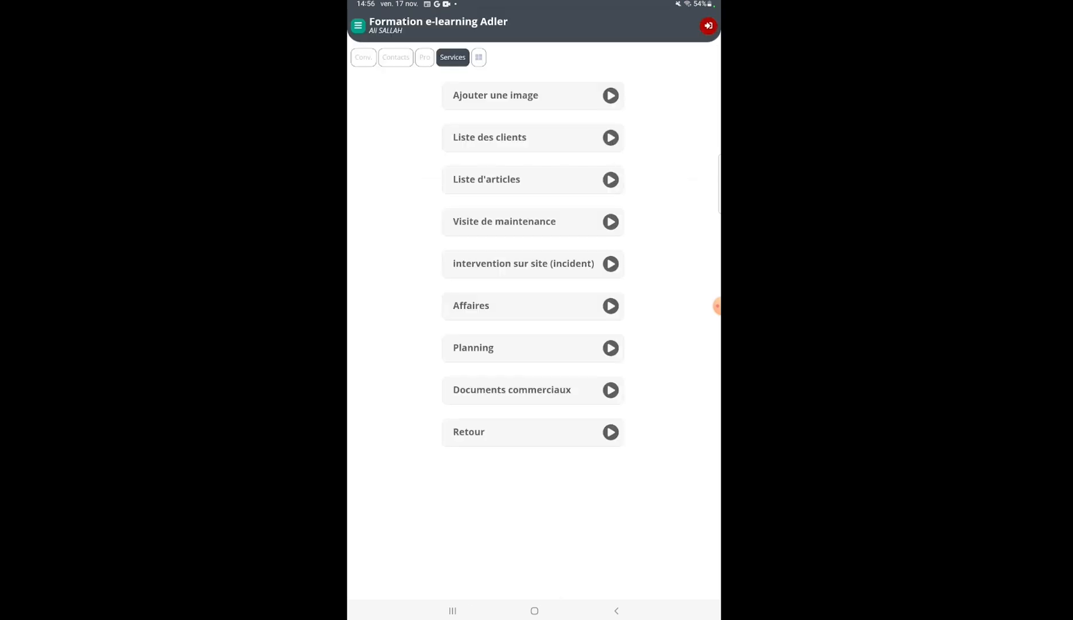
Step: Open the Planning du jour from the mobile dashboard and choose the employee whose schedule is displayed
{"action": "left_click", "coordinate": [479, 57]}
{"action": "left_click", "coordinate": [415, 335]}
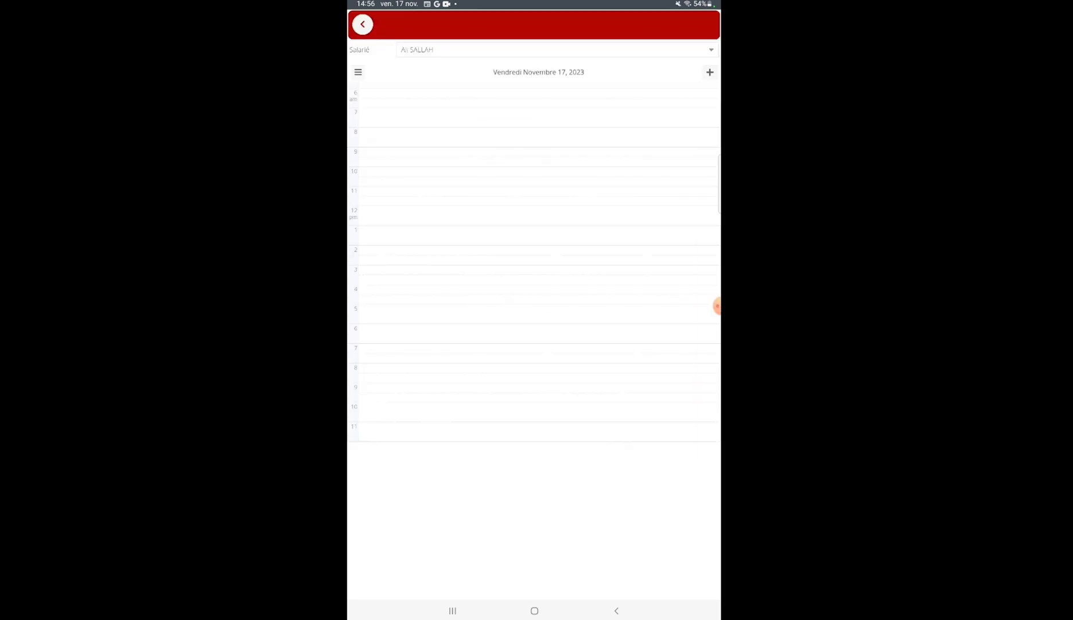
{"action": "left_click", "coordinate": [556, 49]}
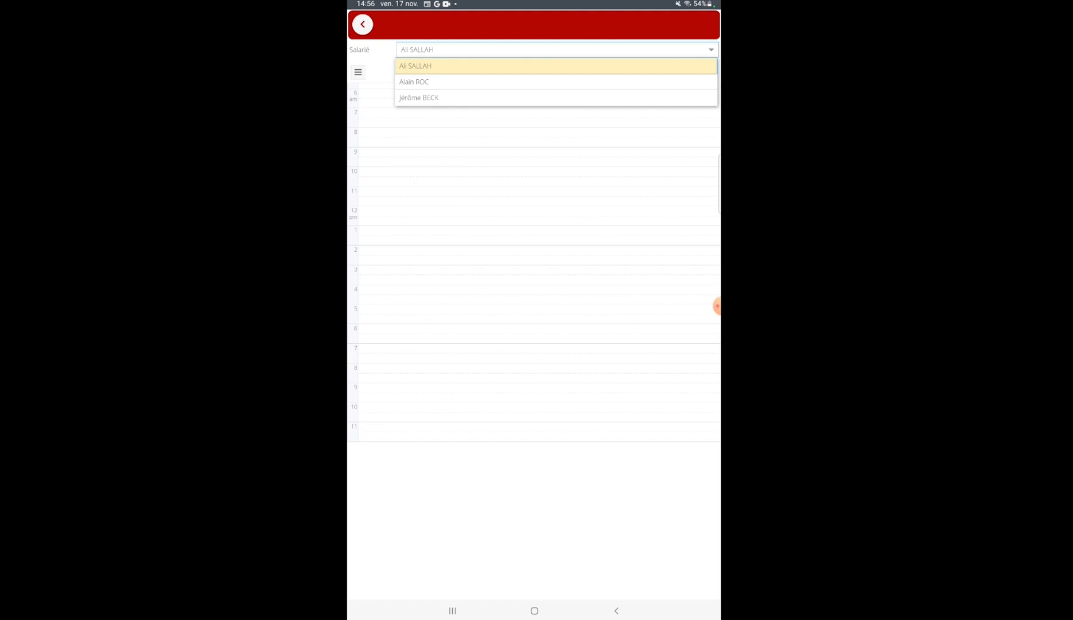
{"action": "left_click", "coordinate": [415, 65]}
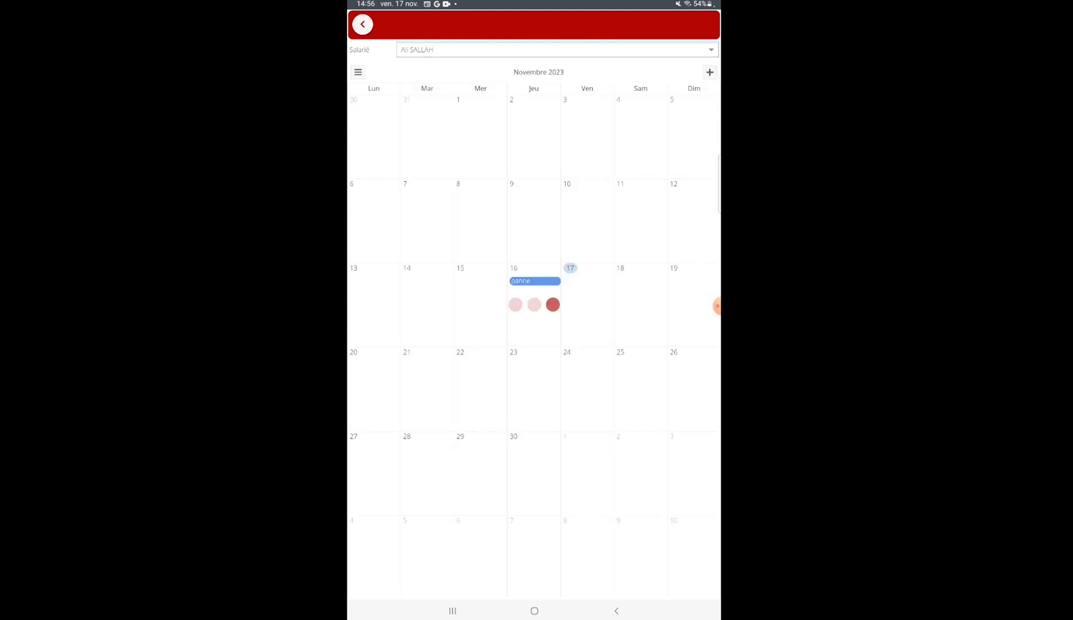
Step: Allow article/machine creation in the profile and preview the new-article form in the mobile app without saving it
{"action": "left_click", "coordinate": [374, 338]}
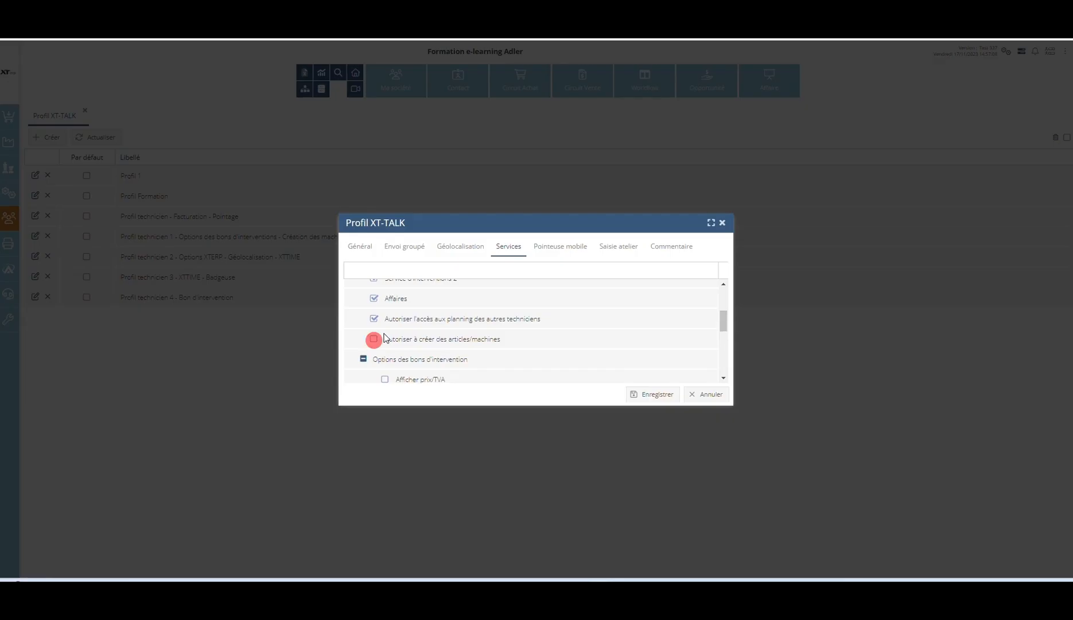
{"action": "left_click", "coordinate": [374, 338]}
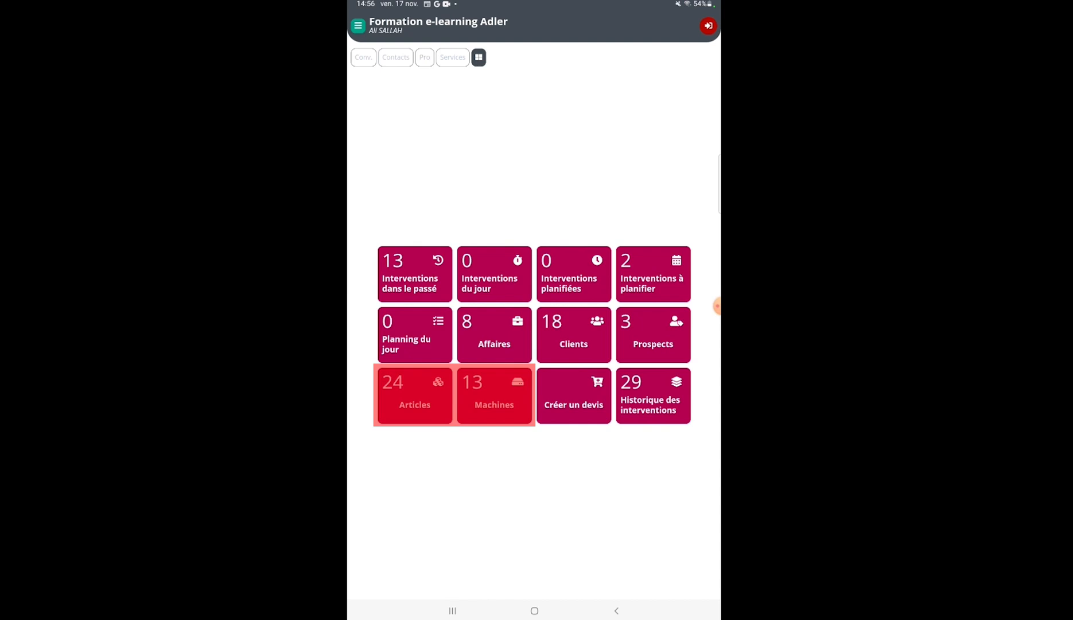
{"action": "left_click", "coordinate": [414, 396]}
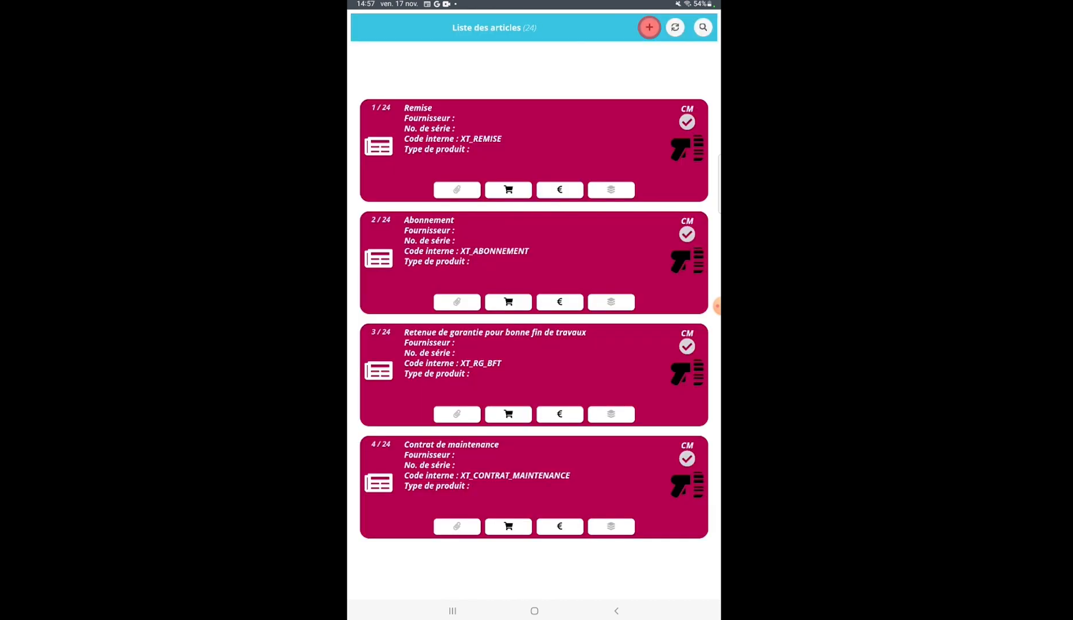
{"action": "left_click", "coordinate": [649, 27]}
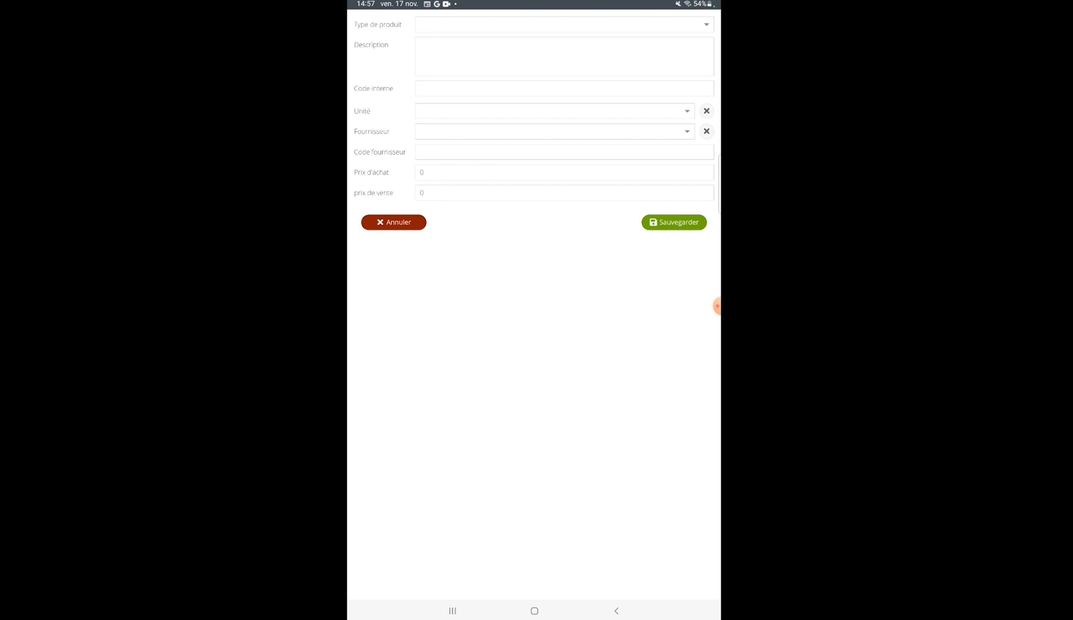
{"action": "left_click", "coordinate": [394, 223]}
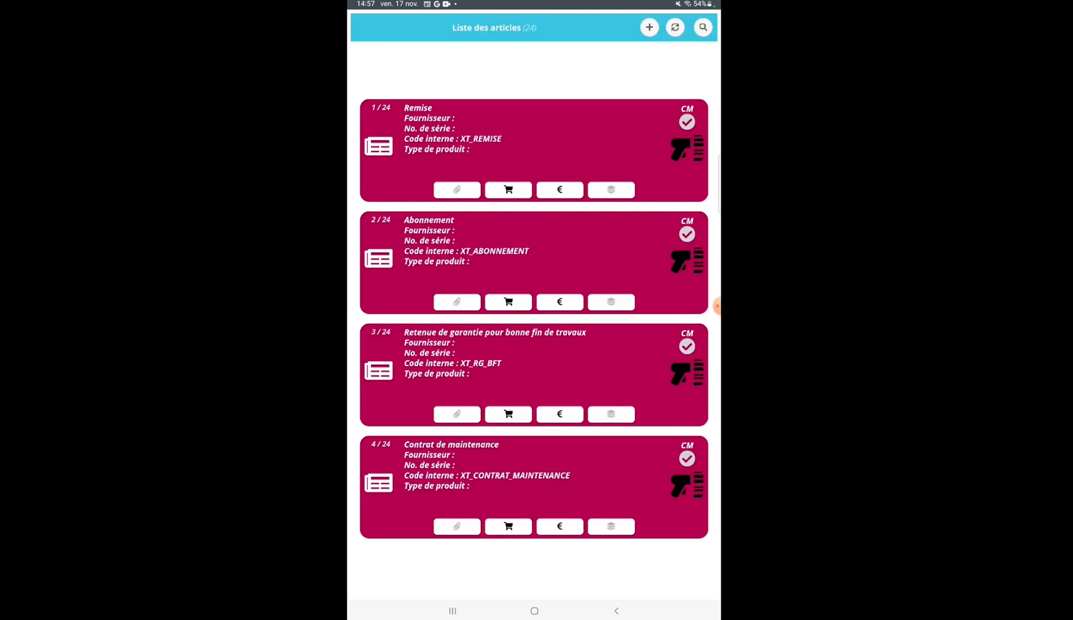
{"action": "left_click", "coordinate": [616, 611]}
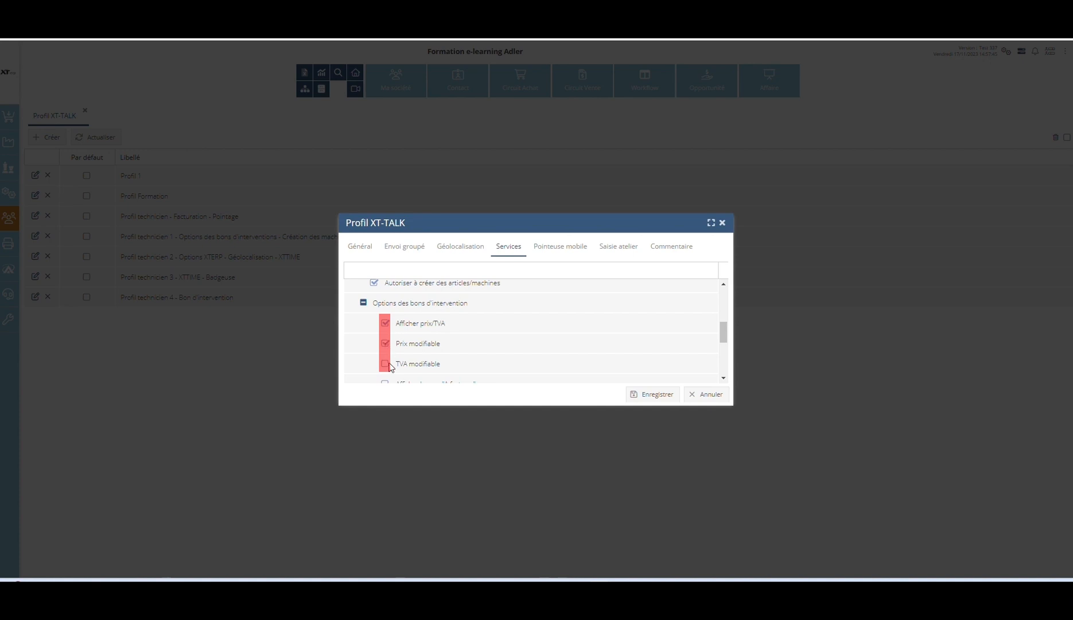
Step: Enable "TVA modifiable" for intervention slips in the profile and review the mobile Rapport d'intervention's price fields and article list
{"action": "left_click", "coordinate": [387, 364]}
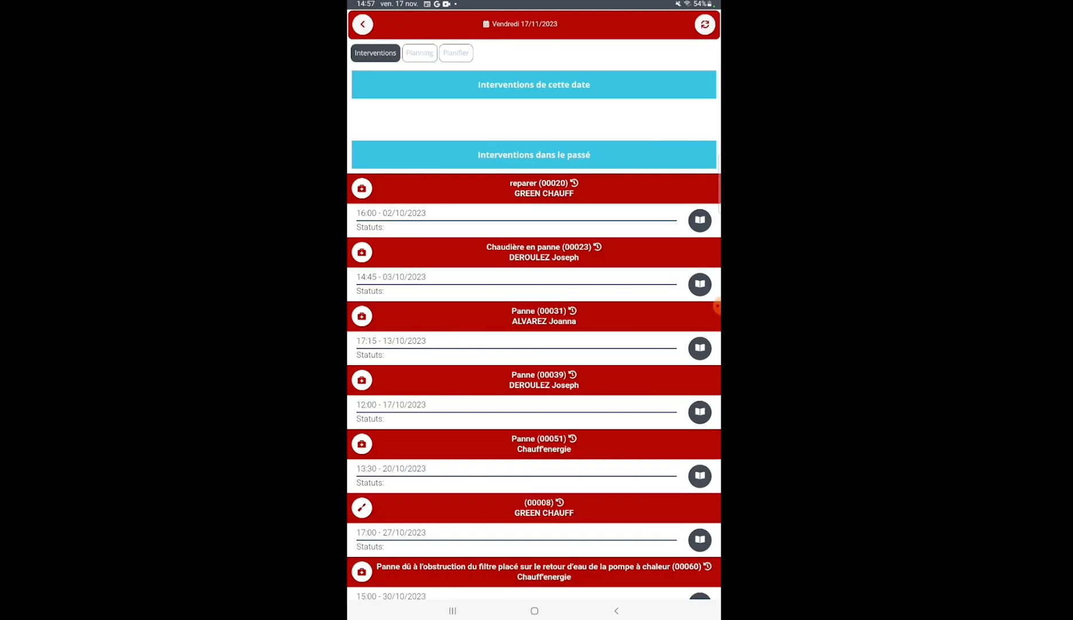
{"action": "left_click", "coordinate": [700, 220]}
{"action": "left_click", "coordinate": [534, 487]}
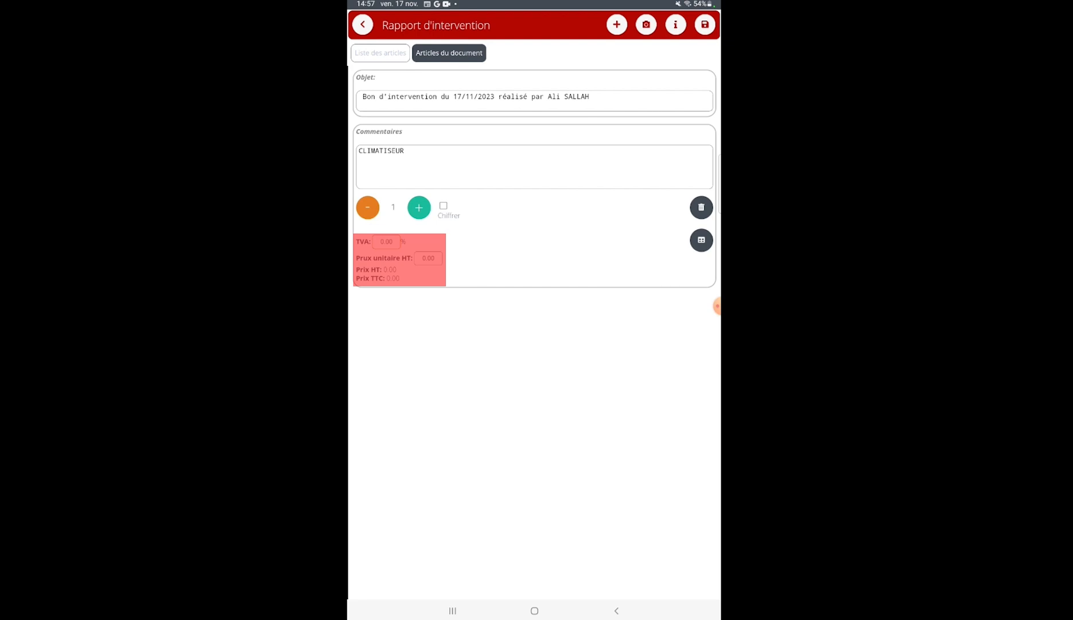
{"action": "left_click", "coordinate": [380, 53]}
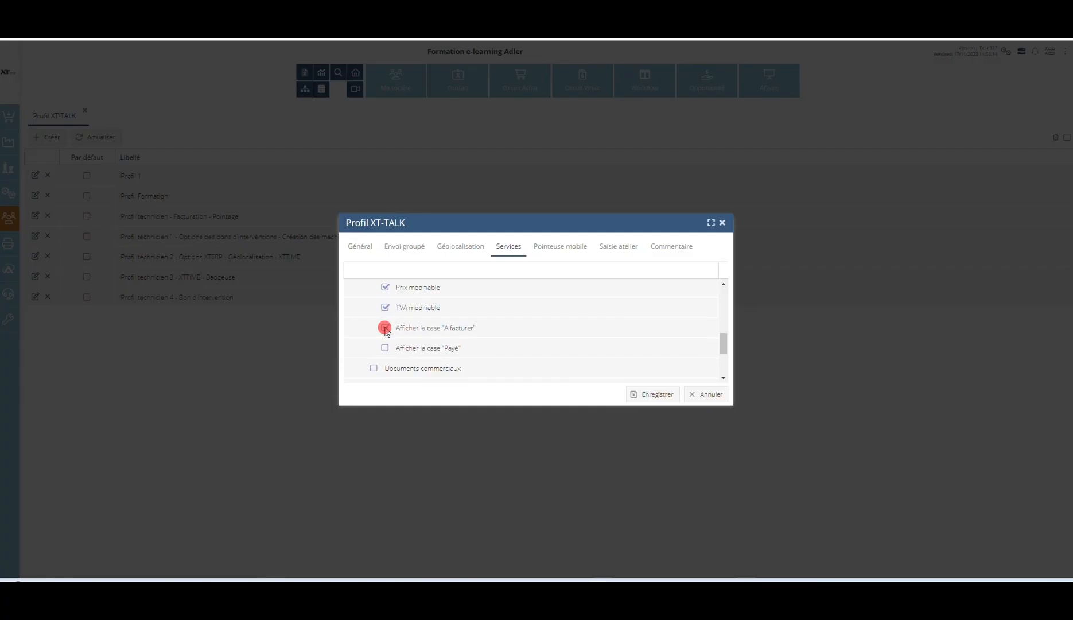
Step: Review the intervention report's document articles and payment information form, closing both without saving
{"action": "left_click", "coordinate": [385, 328]}
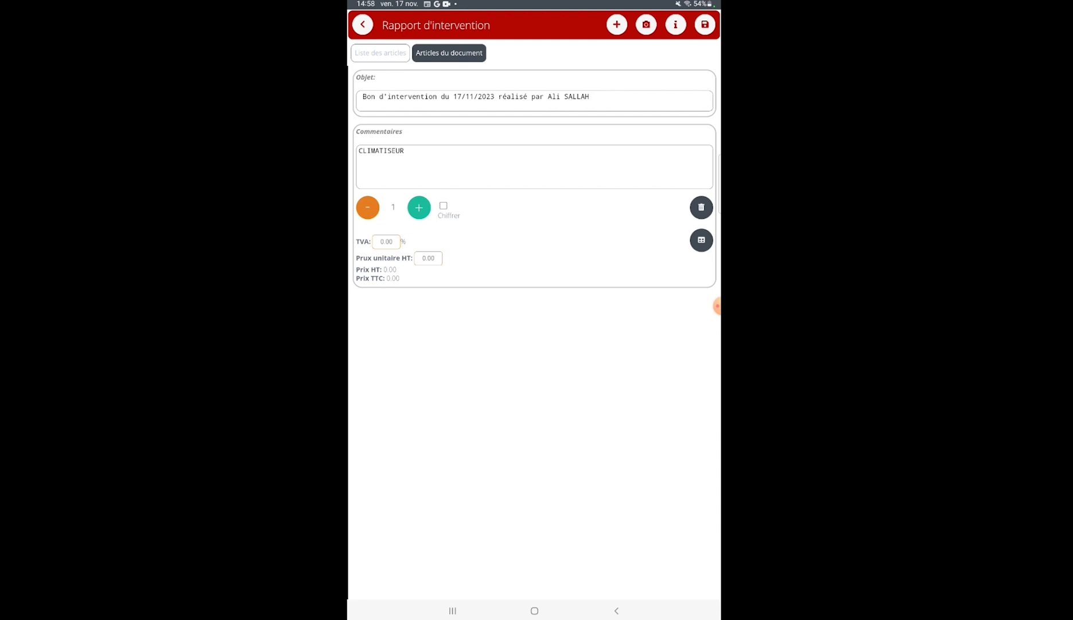
{"action": "left_click", "coordinate": [676, 24]}
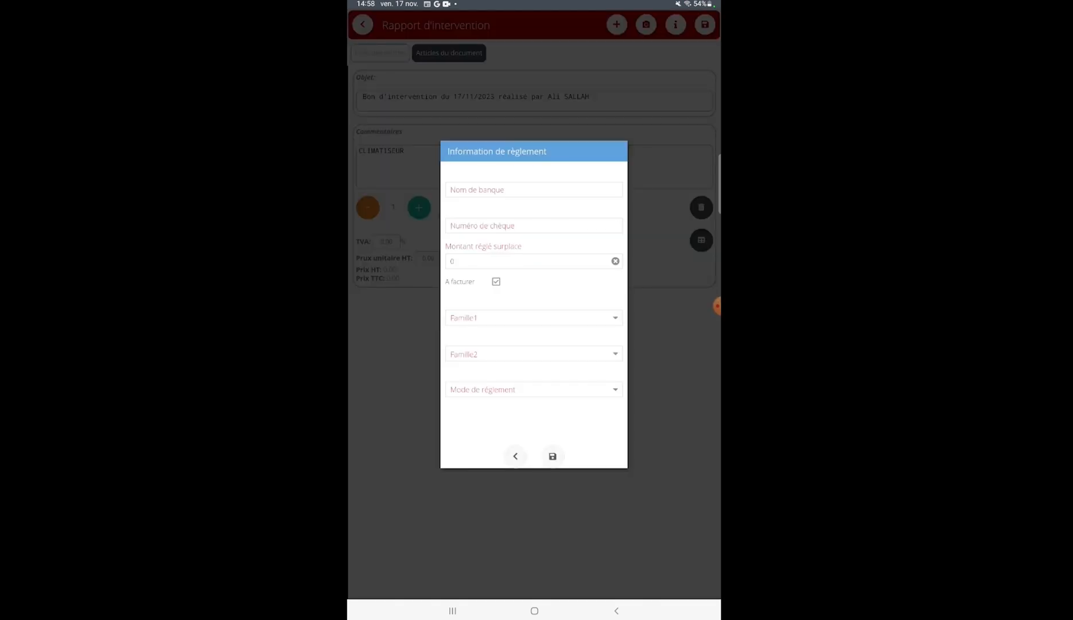
{"action": "left_click", "coordinate": [515, 455]}
{"action": "left_click", "coordinate": [362, 24]}
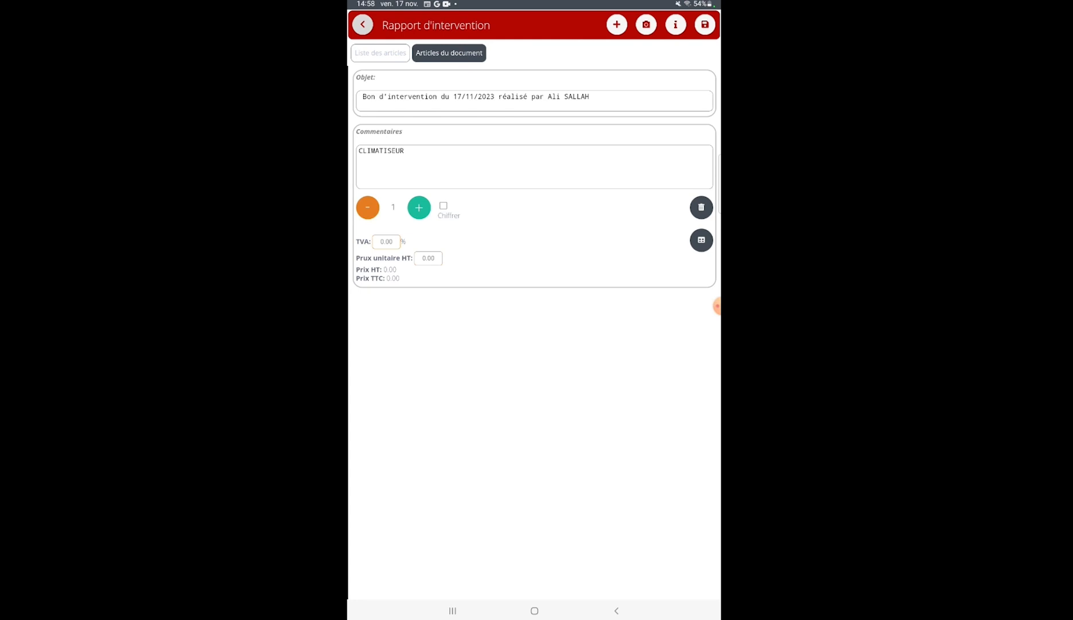
{"action": "left_click", "coordinate": [363, 25]}
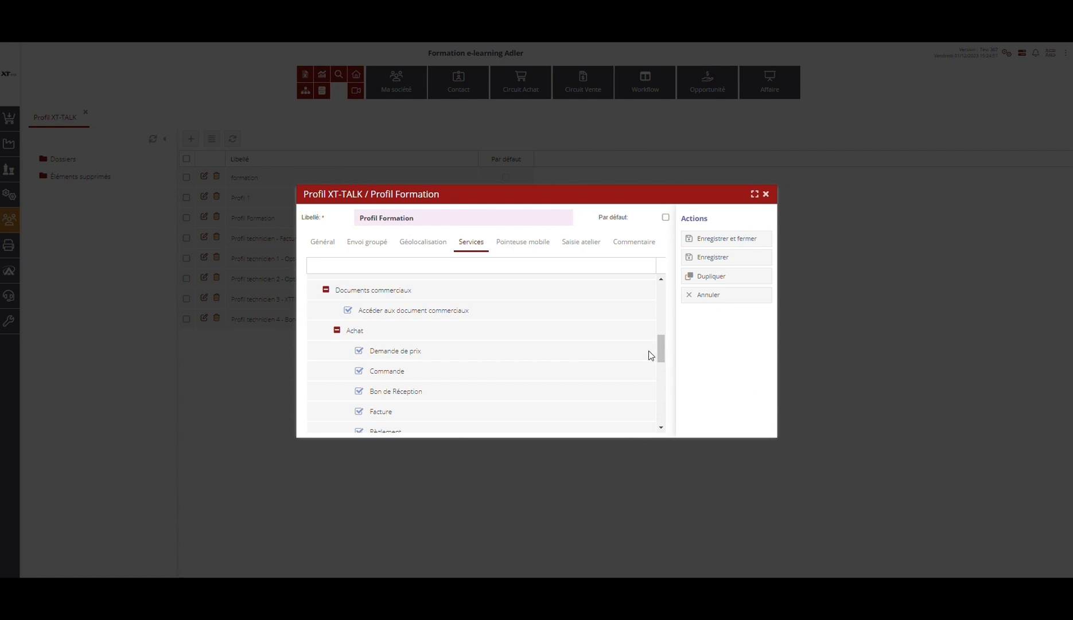
Step: Review the profile's purchase and sales document permissions and open Documents commerciaux from the mobile app's XT-ERP services
{"action": "scroll", "coordinate": [650, 355], "scroll_direction": "down", "scroll_amount": 2}
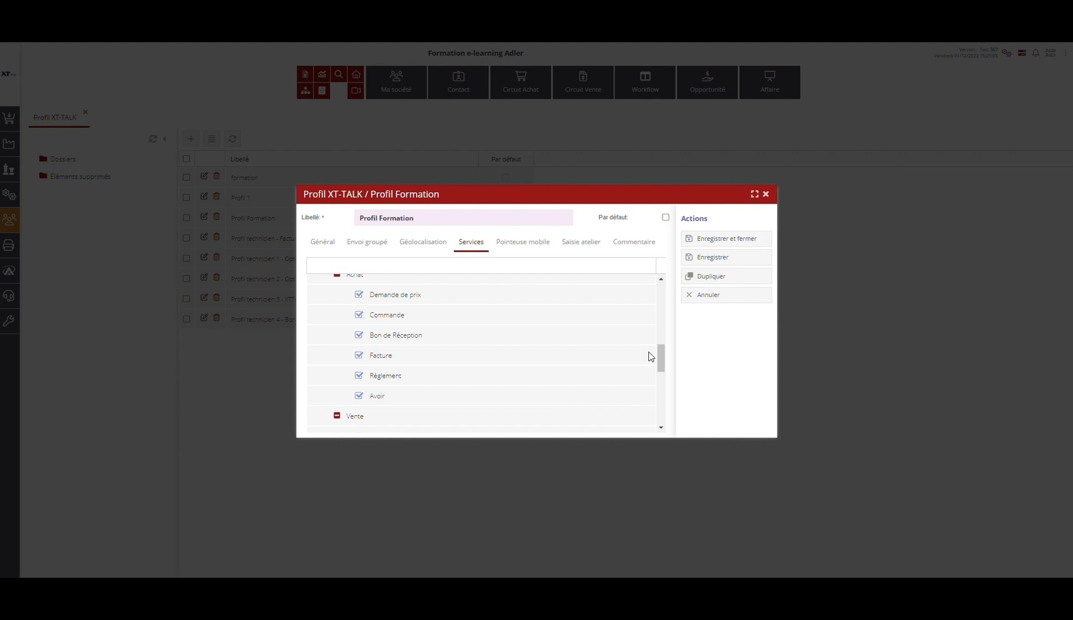
{"action": "scroll", "coordinate": [651, 356], "scroll_direction": "down", "scroll_amount": 4}
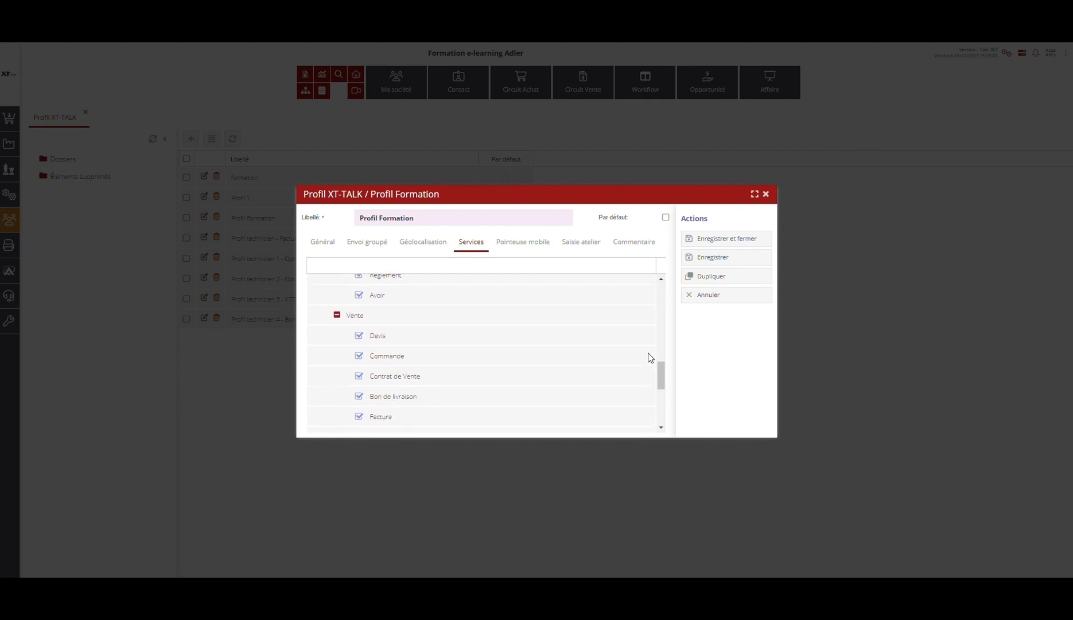
{"action": "scroll", "coordinate": [650, 357], "scroll_direction": "down", "scroll_amount": 2}
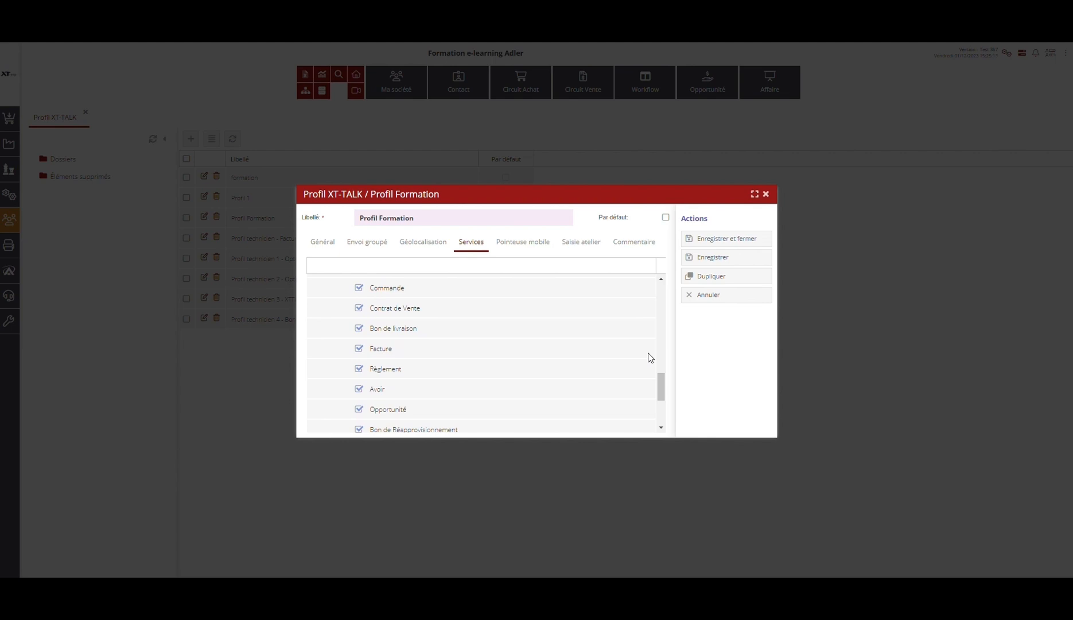
{"action": "scroll", "coordinate": [650, 358], "scroll_direction": "down", "scroll_amount": 2}
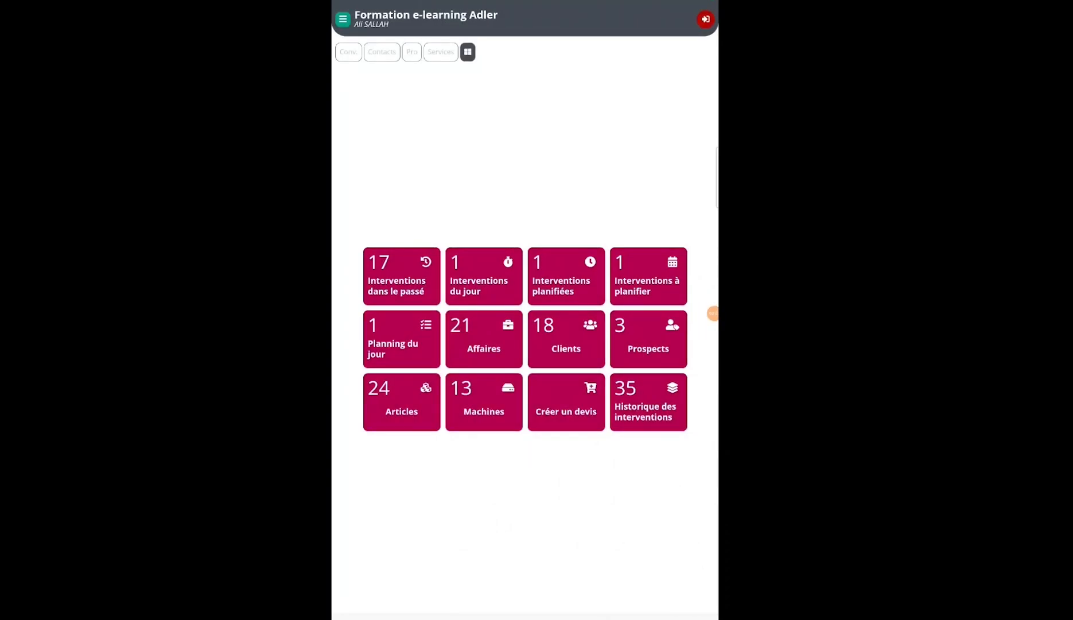
{"action": "left_click", "coordinate": [440, 52]}
{"action": "left_click", "coordinate": [524, 92]}
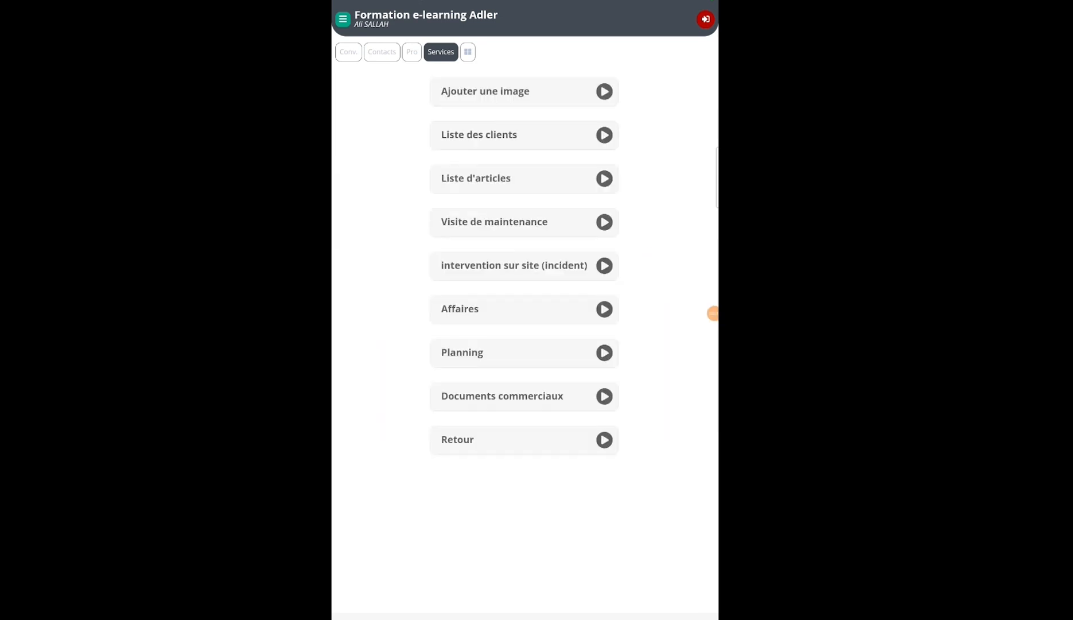
{"action": "left_click", "coordinate": [502, 396]}
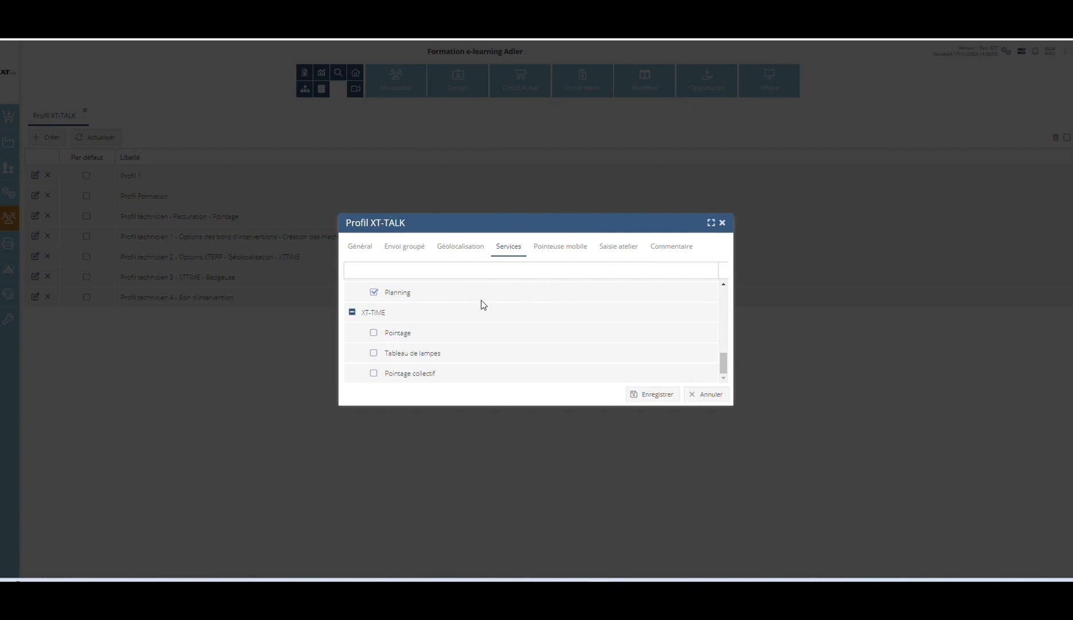
Step: Enable Pointage and Tableau de lampes under the profile's XT-TIME services and open XT-Time from the mobile app's services
{"action": "left_click", "coordinate": [374, 333]}
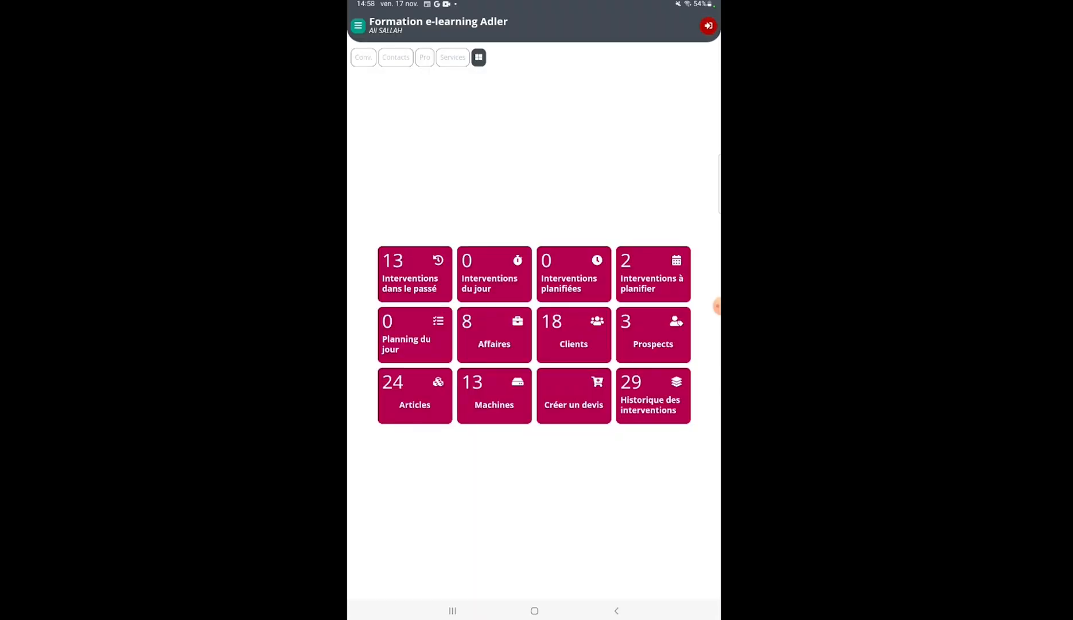
{"action": "left_click", "coordinate": [708, 26]}
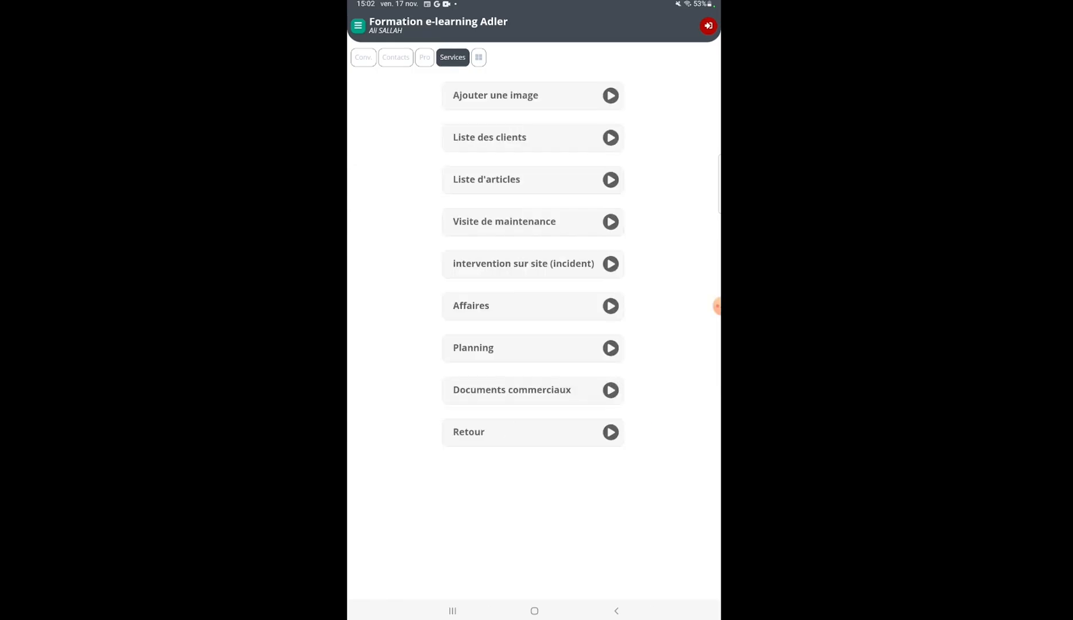
{"action": "left_click", "coordinate": [528, 432]}
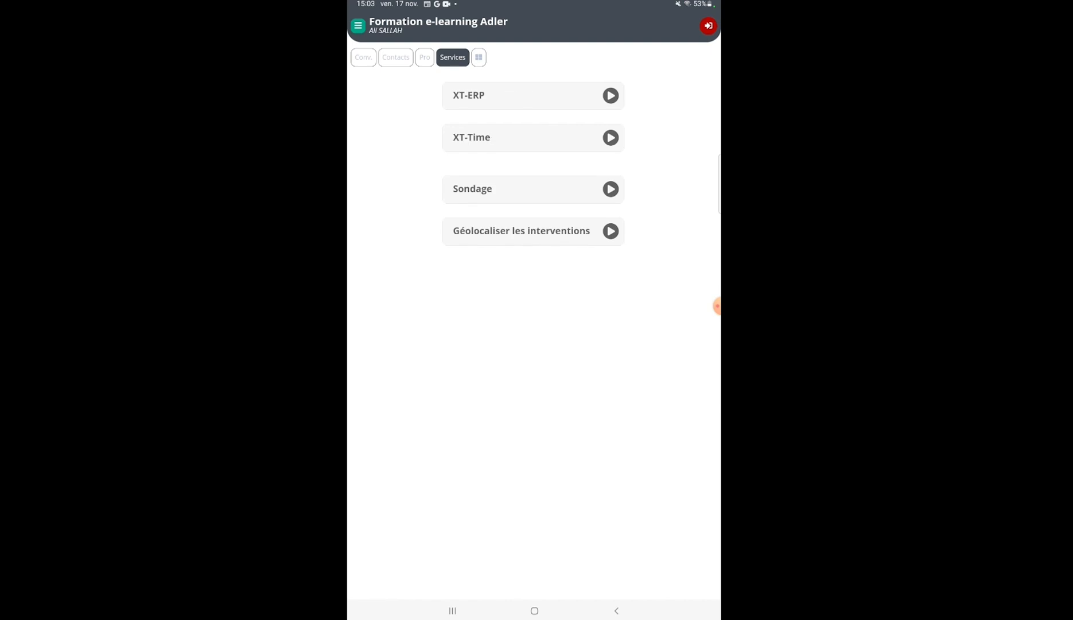
{"action": "left_click", "coordinate": [533, 138]}
{"action": "left_click", "coordinate": [533, 138]}
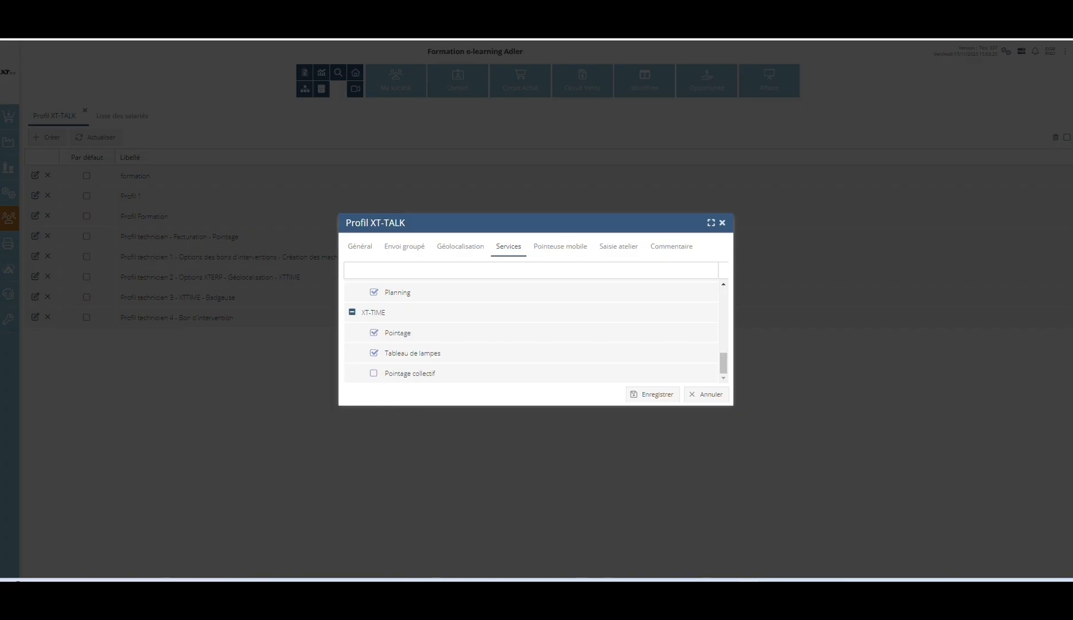
Step: Enable the Début trajet, Fin trajet, Début mission, Fin mission and Rappel buttons for the mobile time clock and save the profile
{"action": "left_click", "coordinate": [536, 247]}
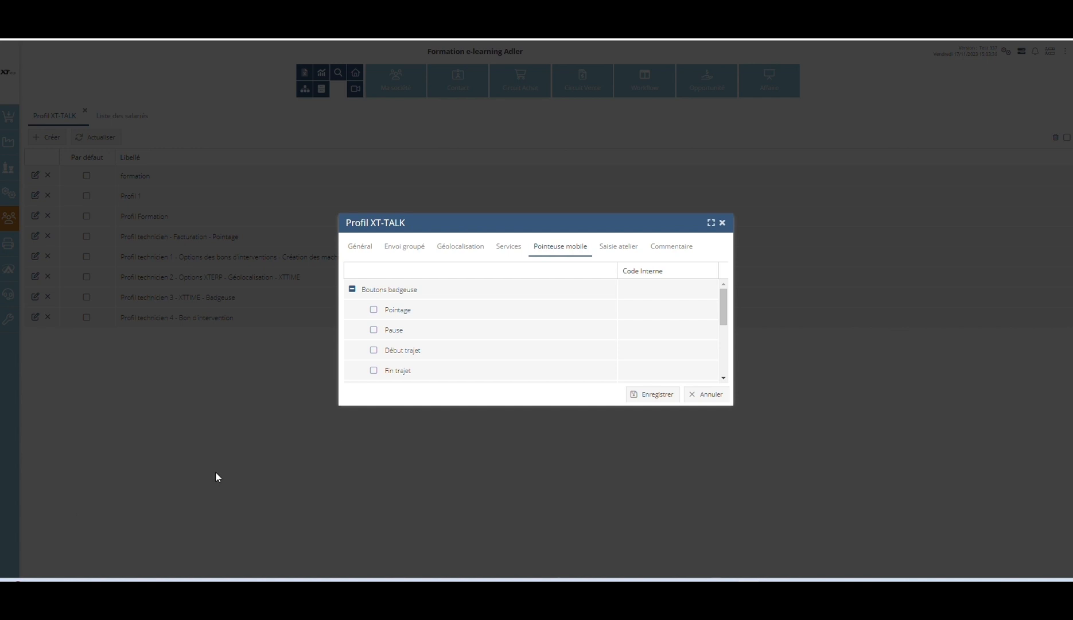
{"action": "scroll", "coordinate": [395, 318], "scroll_direction": "down", "scroll_amount": 1}
{"action": "scroll", "coordinate": [396, 318], "scroll_direction": "down", "scroll_amount": 3}
{"action": "scroll", "coordinate": [397, 315], "scroll_direction": "up", "scroll_amount": 4}
{"action": "scroll", "coordinate": [376, 344], "scroll_direction": "down", "scroll_amount": 3}
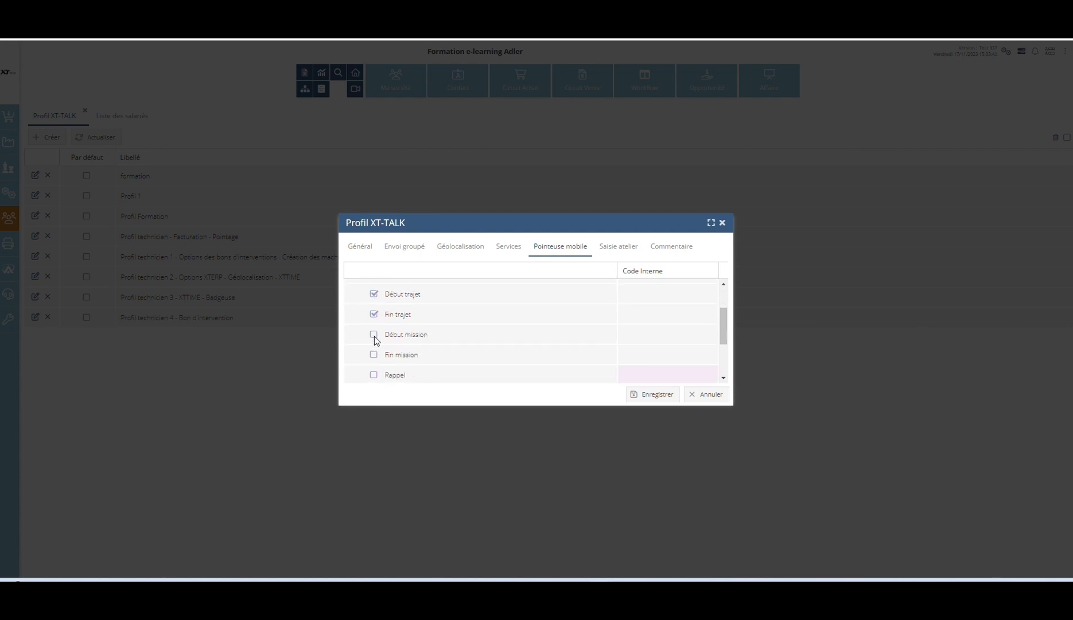
{"action": "scroll", "coordinate": [381, 356], "scroll_direction": "down", "scroll_amount": 1}
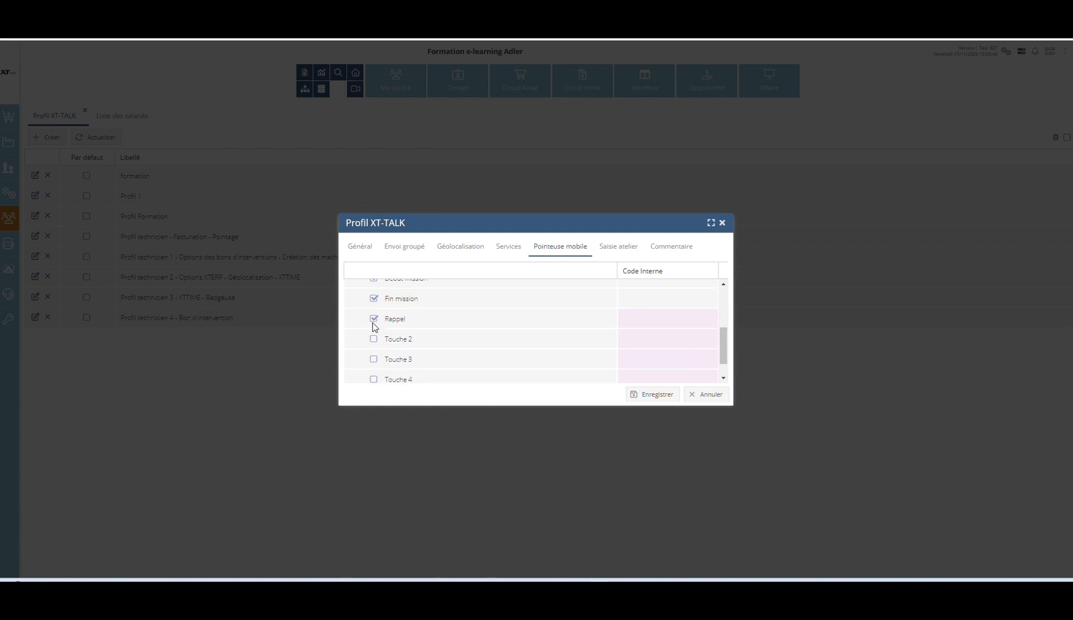
{"action": "scroll", "coordinate": [502, 334], "scroll_direction": "up", "scroll_amount": 2}
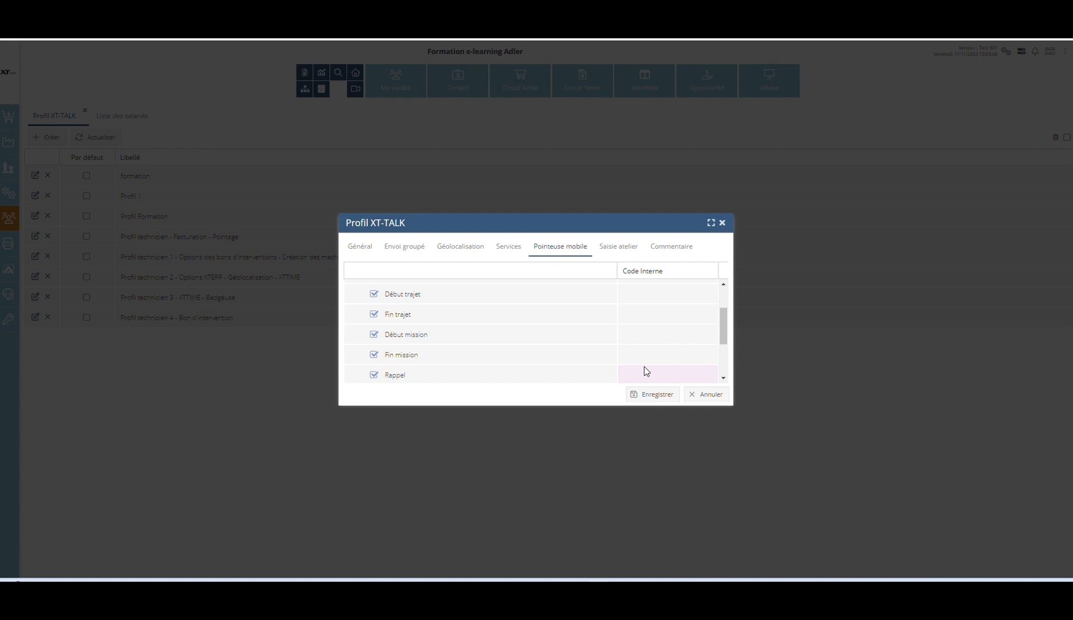
{"action": "left_click", "coordinate": [657, 250]}
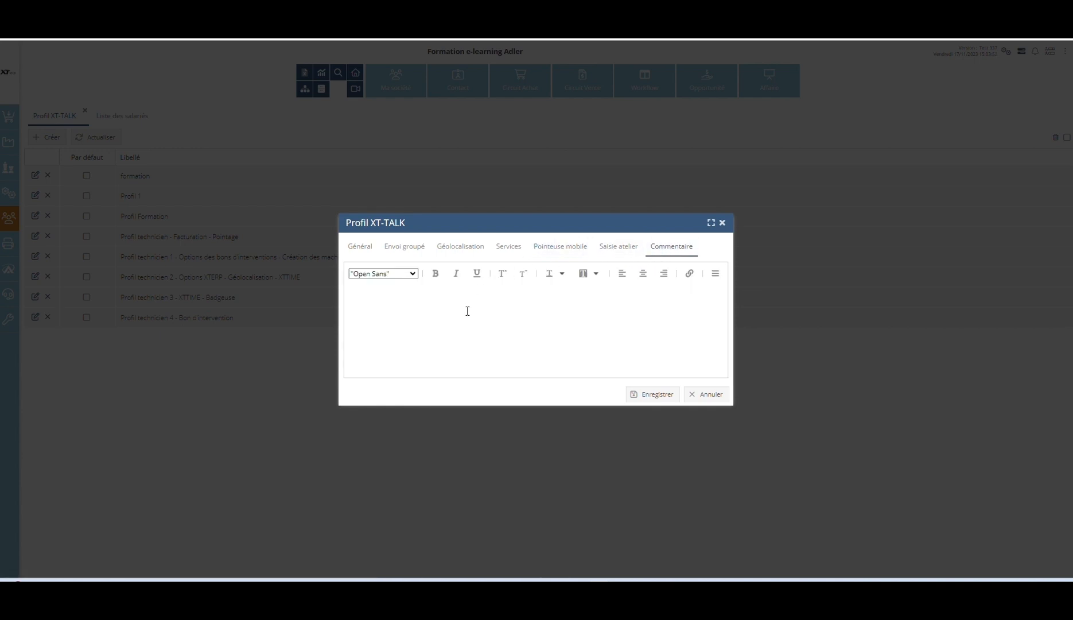
{"action": "left_click", "coordinate": [649, 395]}
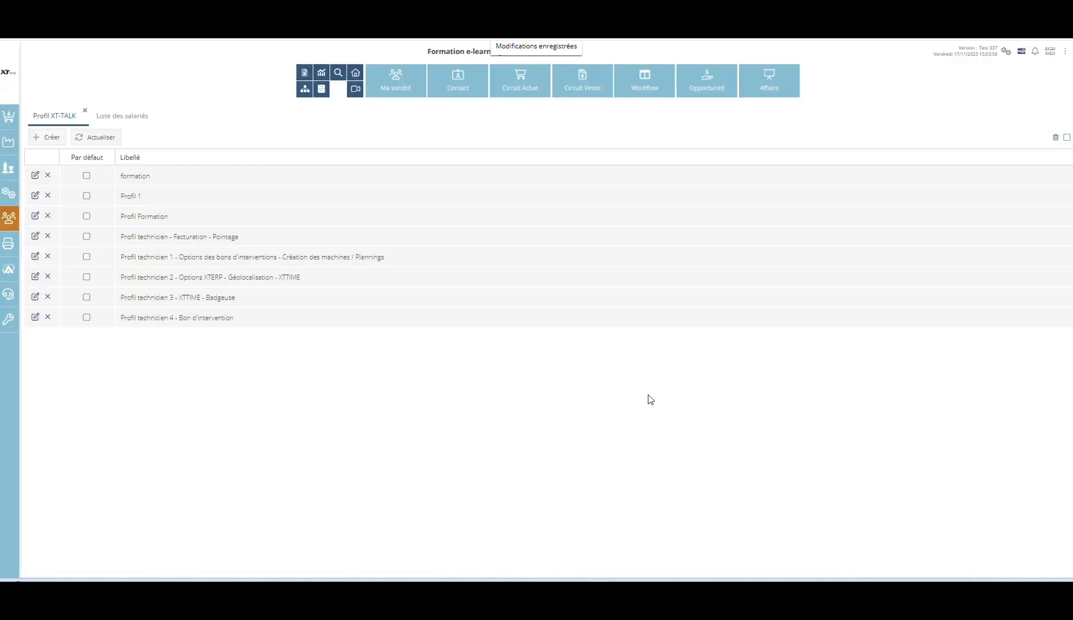